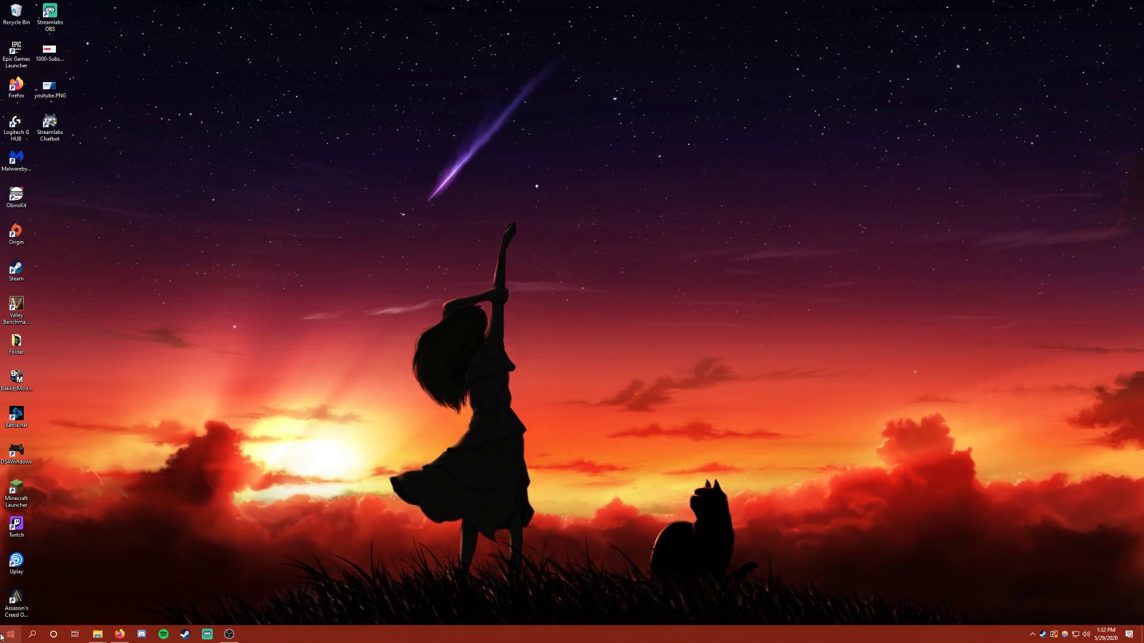
Open the roaming application data folder by searching for %appdata%
{"action": "left_click", "coordinate": [1, 637]}
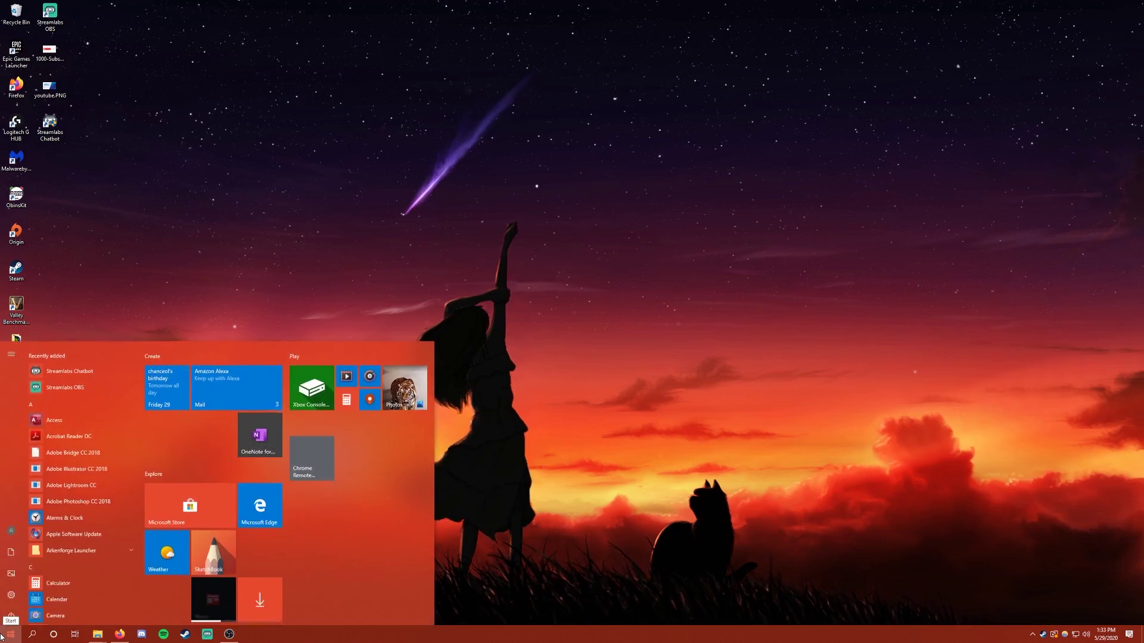
{"action": "type", "text": "%appdata"}
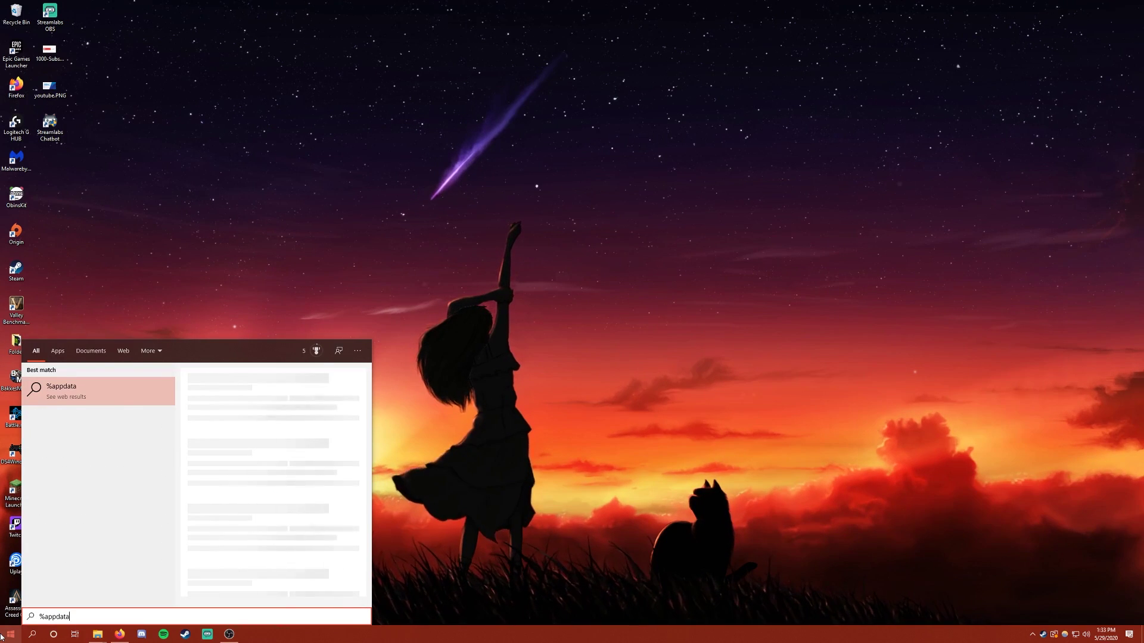
{"action": "type", "text": "%"}
{"action": "key", "text": "Return"}
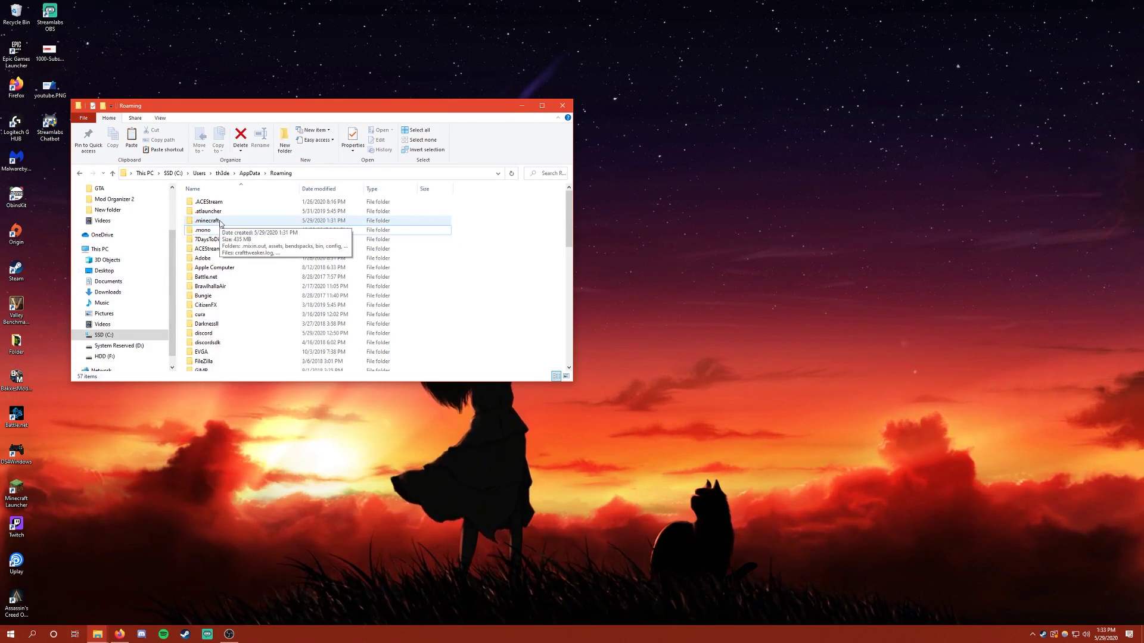
Copy the .minecraft folder in the Roaming directory
{"action": "left_click", "coordinate": [225, 224]}
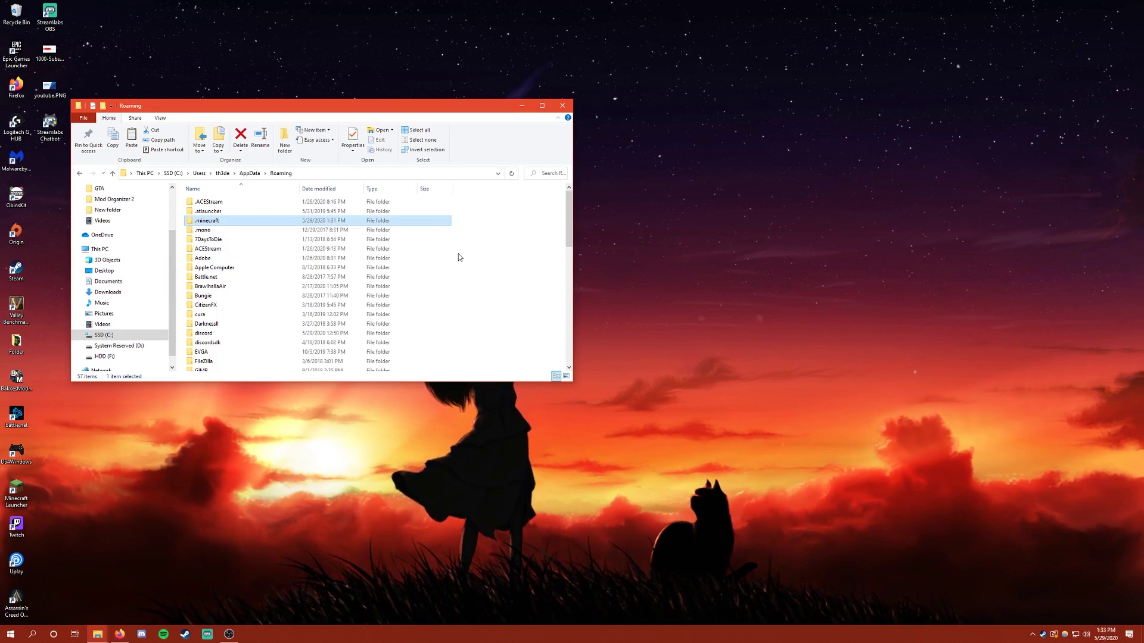
{"action": "right_click", "coordinate": [225, 222]}
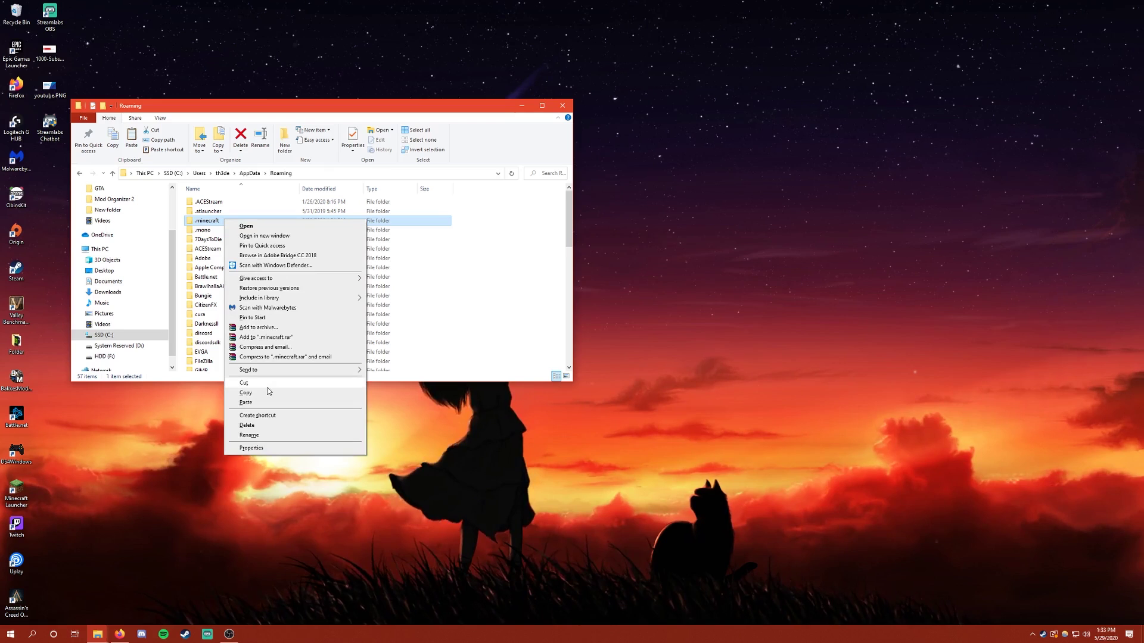
{"action": "key", "text": "Escape"}
Create a new folder named ".minecraft backup" in the Roaming directory
{"action": "right_click", "coordinate": [485, 274]}
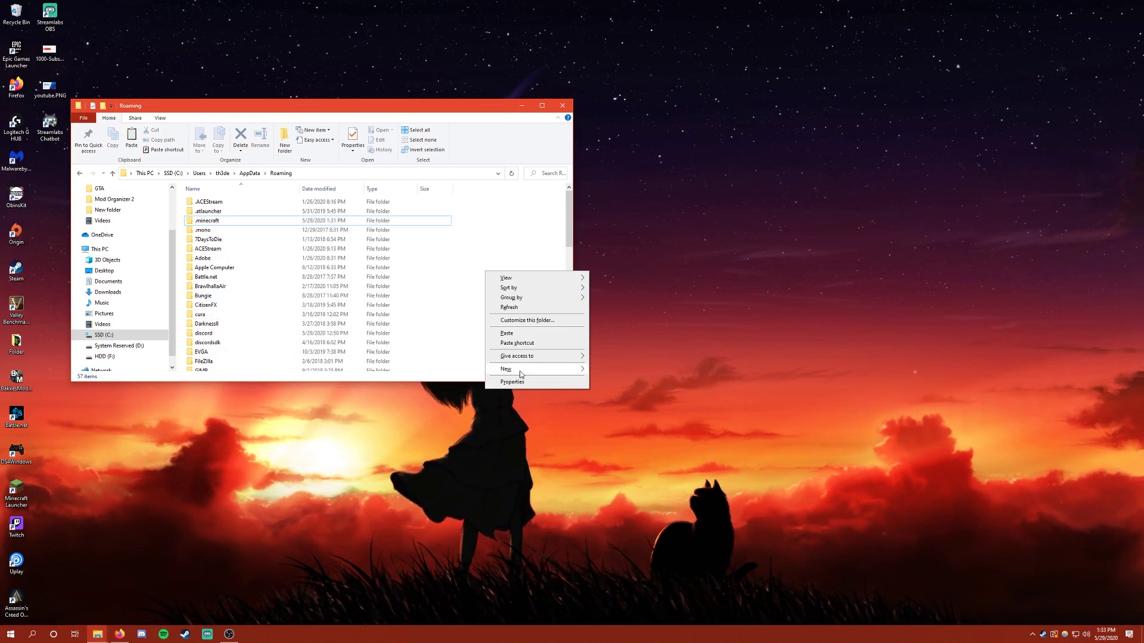
{"action": "mouse_move", "coordinate": [517, 373]}
{"action": "left_click", "coordinate": [605, 370]}
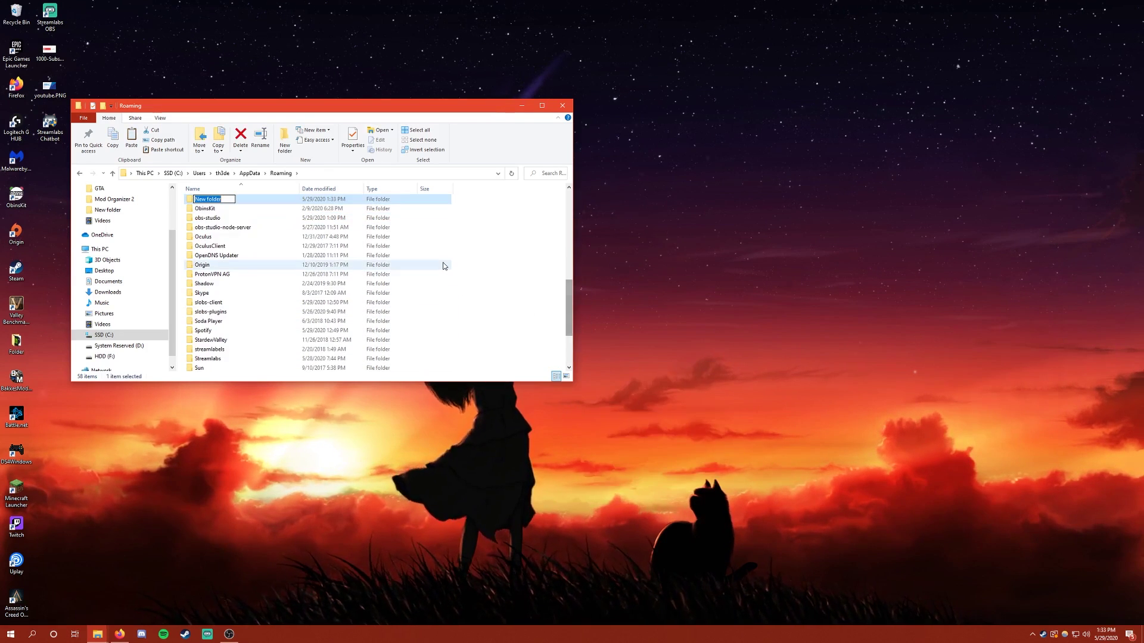
{"action": "key", "text": "BackSpace"}
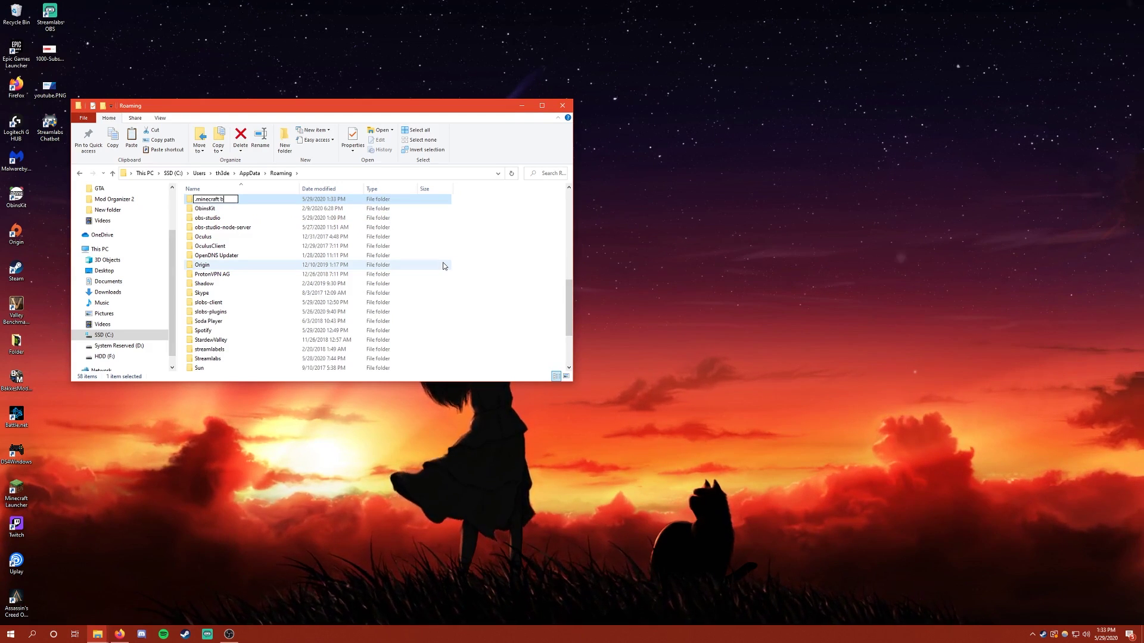
{"action": "key", "text": "Return"}
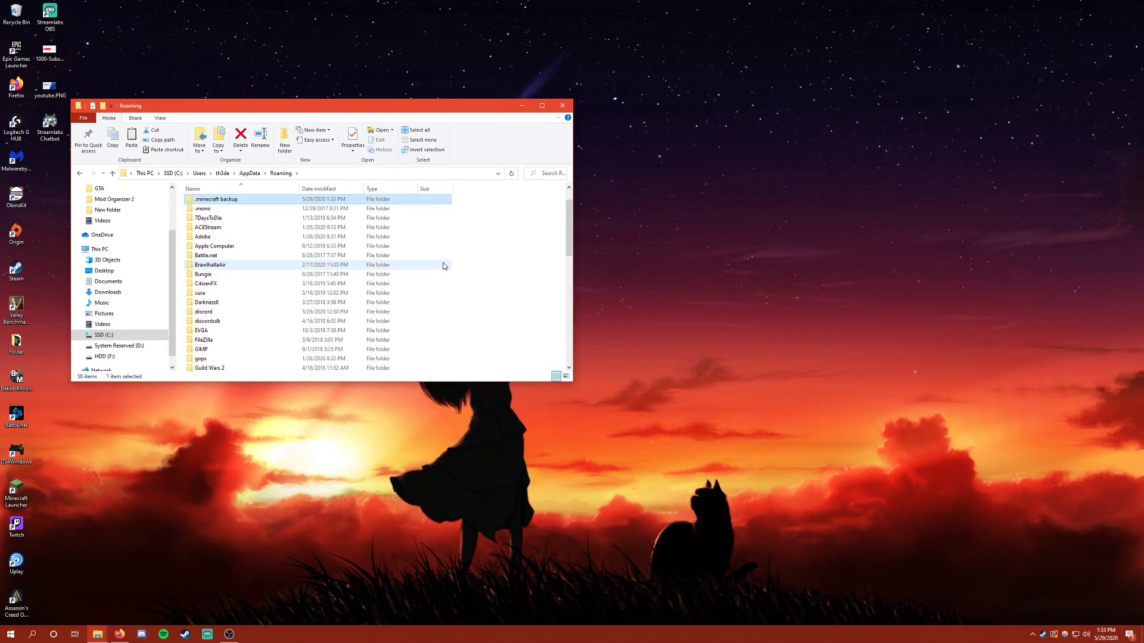
Paste the copied .minecraft folder into .minecraft backup and move the copy progress window clear of the file window
{"action": "double_click", "coordinate": [243, 238]}
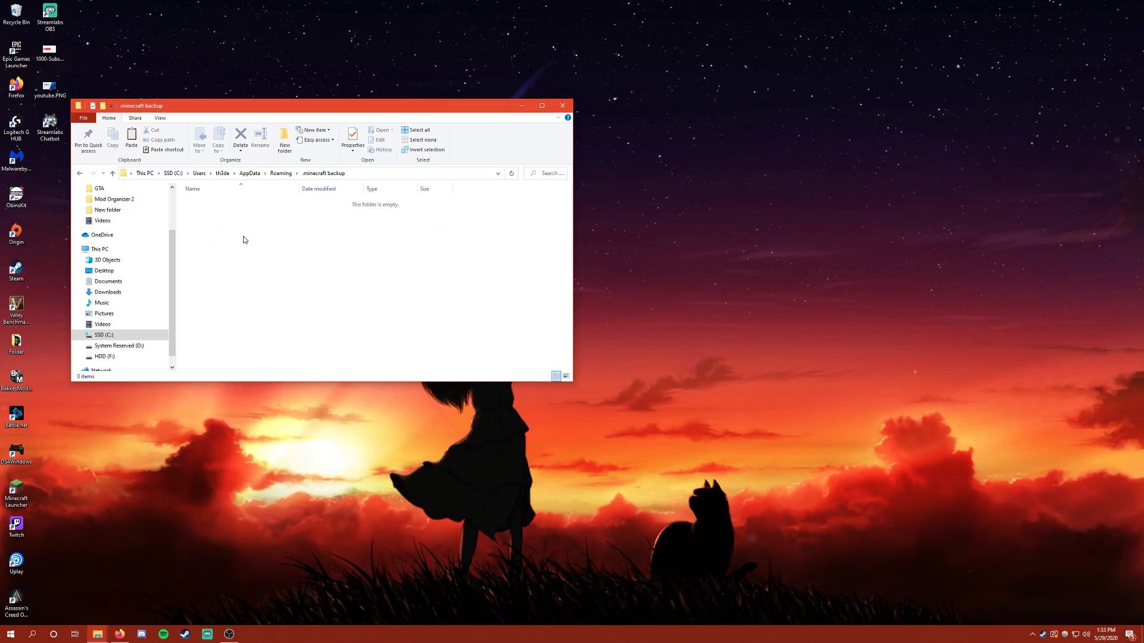
{"action": "key", "text": "ctrl+v"}
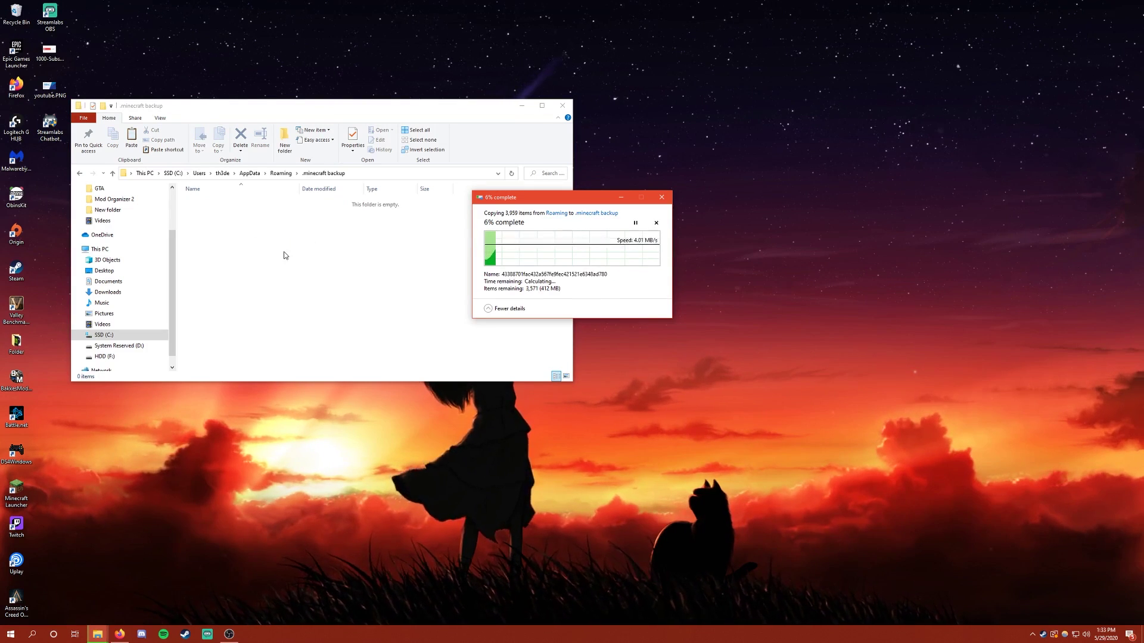
{"action": "right_click", "coordinate": [218, 261]}
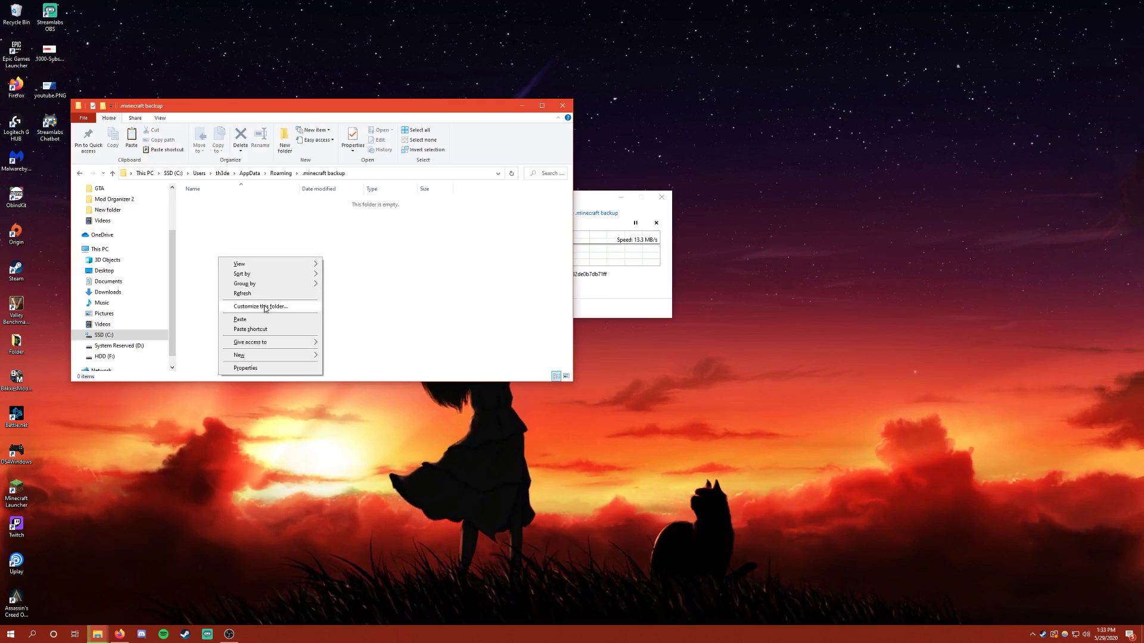
{"action": "left_click", "coordinate": [590, 206]}
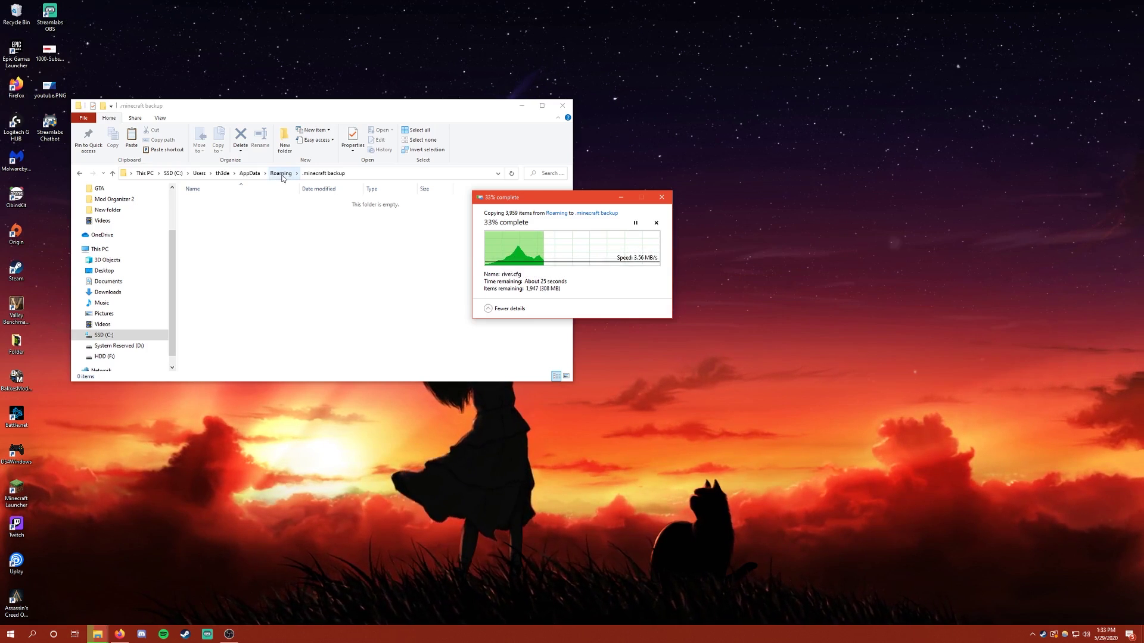
{"action": "left_click_drag", "start_coordinate": [565, 197], "coordinate": [777, 201]}
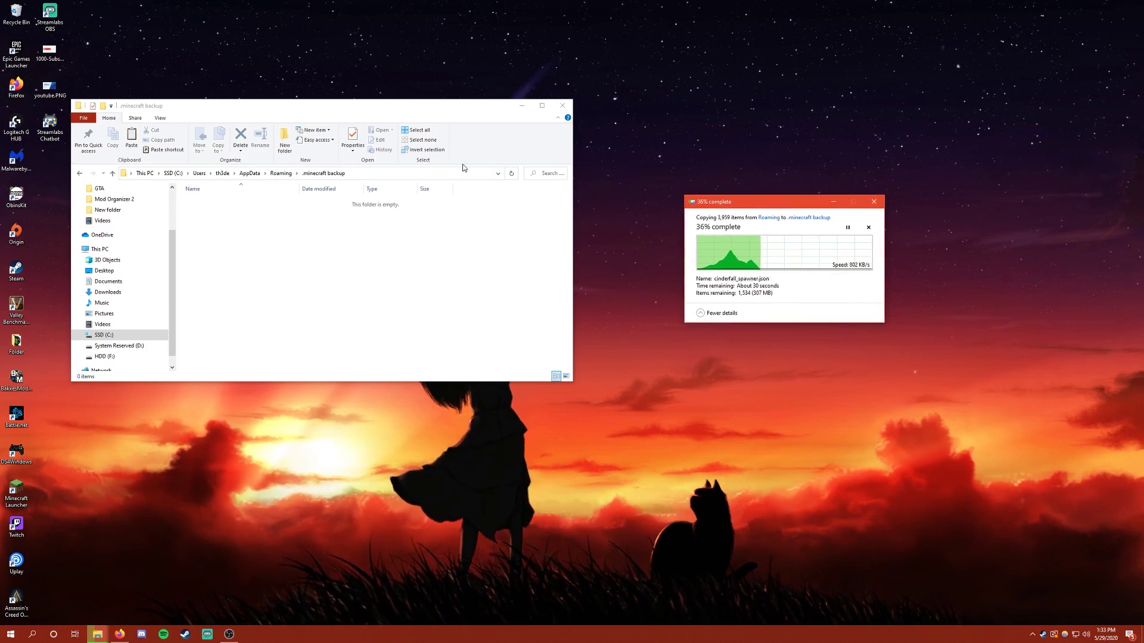
Return to the Roaming directory and delete the original .minecraft folder
{"action": "left_click", "coordinate": [280, 176]}
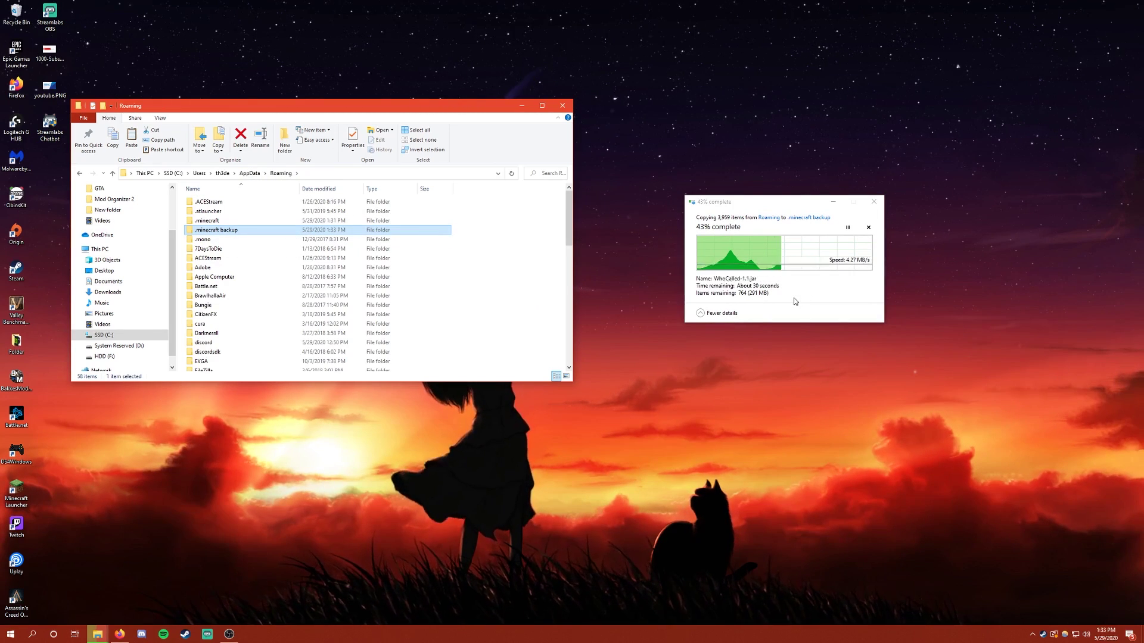
{"action": "left_click", "coordinate": [231, 221]}
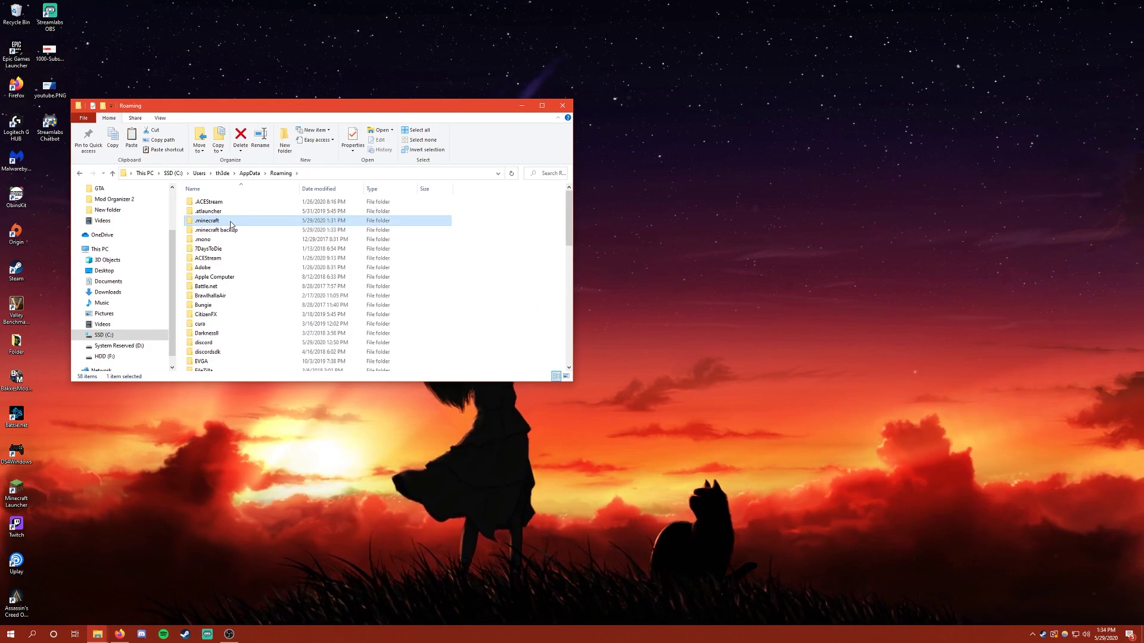
{"action": "key", "text": "Delete"}
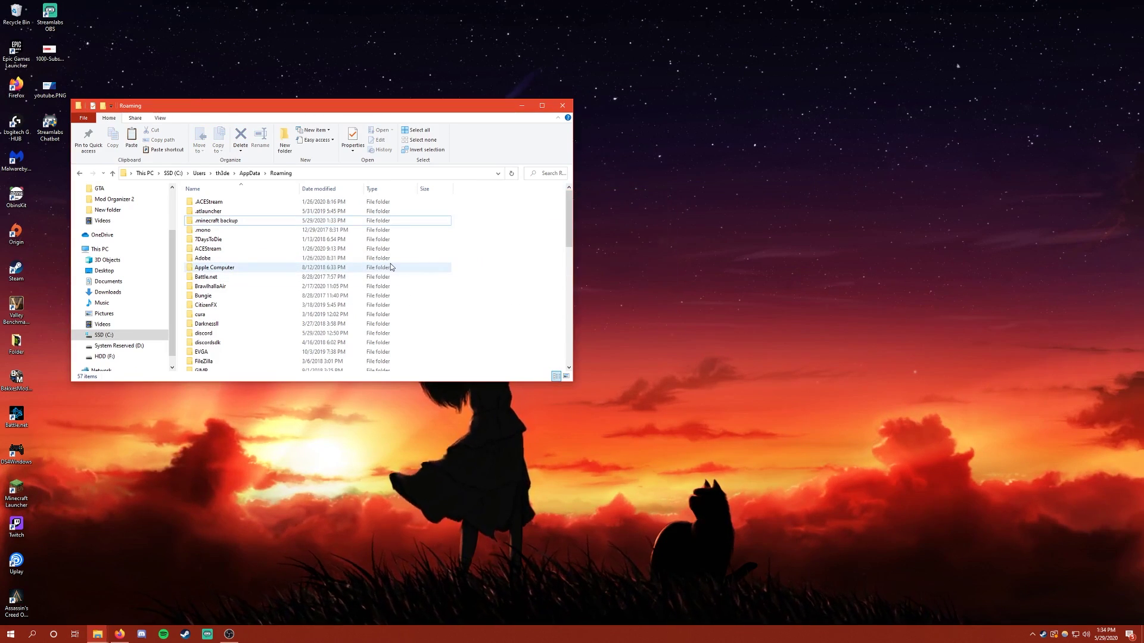
Minimize the file window and launch the Minecraft Launcher, showing its Java Edition installations
{"action": "left_click_drag", "start_coordinate": [489, 111], "coordinate": [419, 13]}
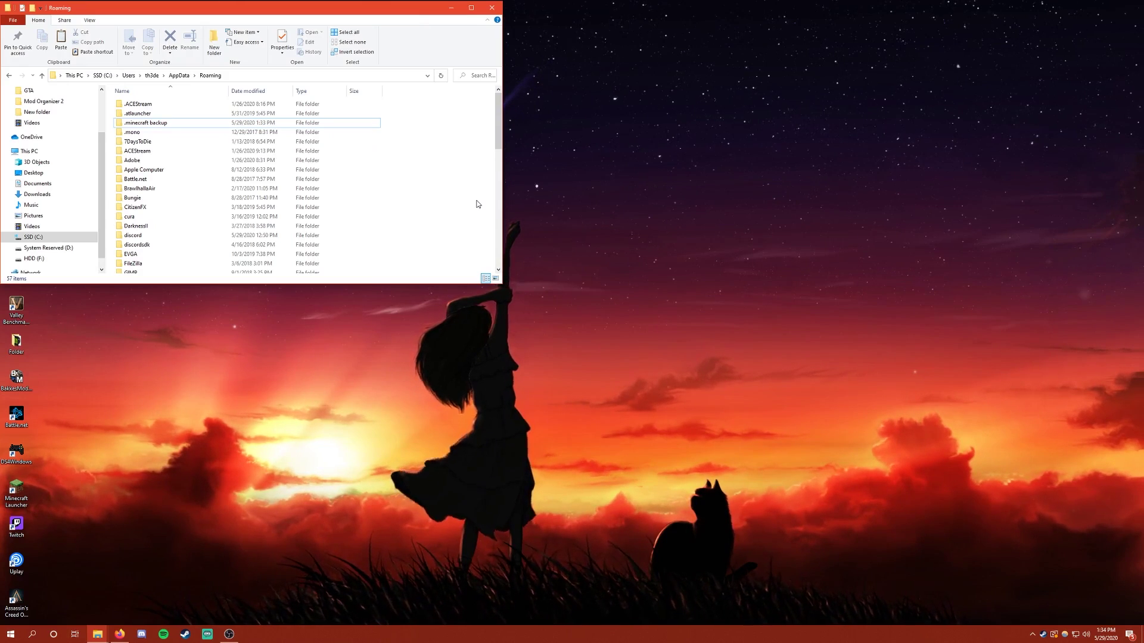
{"action": "left_click", "coordinate": [451, 7]}
{"action": "double_click", "coordinate": [16, 492]}
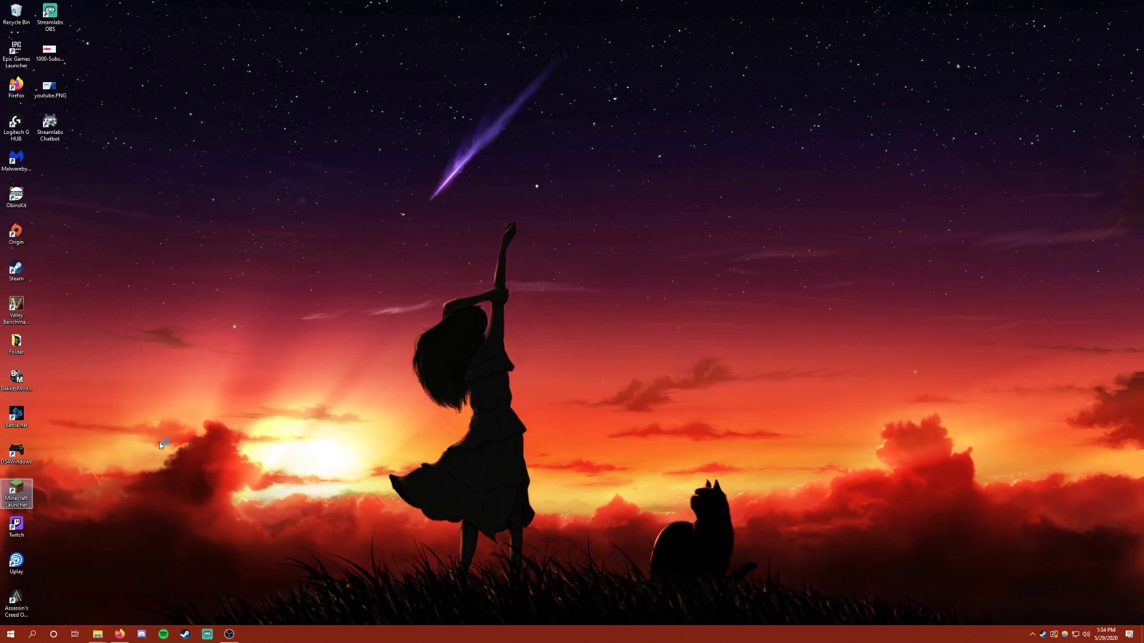
{"action": "left_click", "coordinate": [699, 175]}
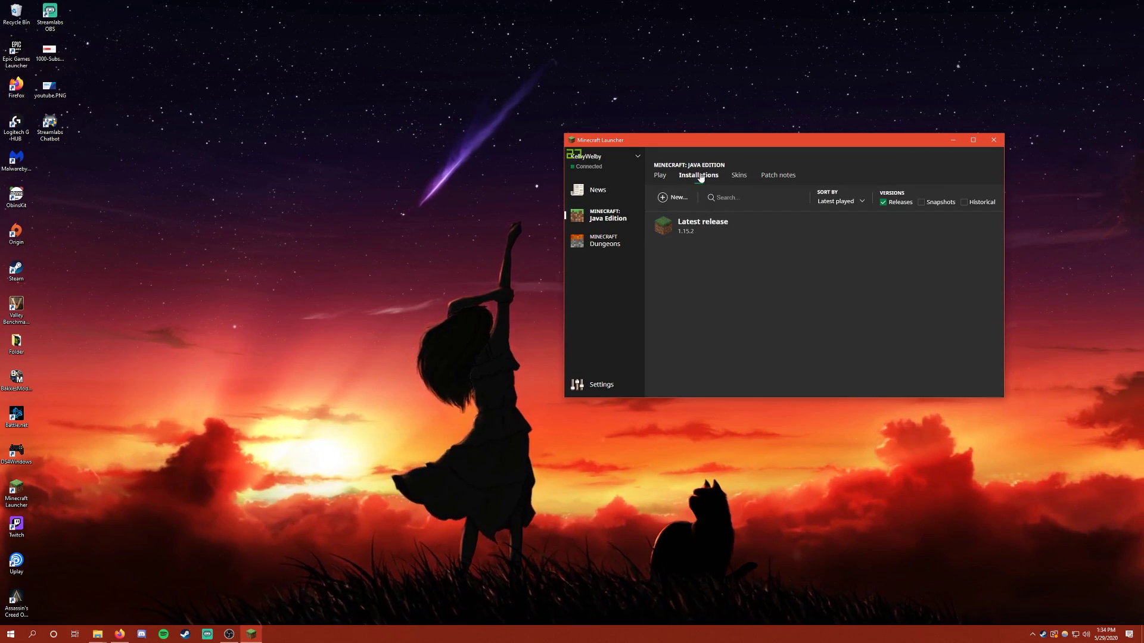
Start a new installation named 1.12.2 and set its version to release 1.12.2
{"action": "left_click", "coordinate": [675, 197]}
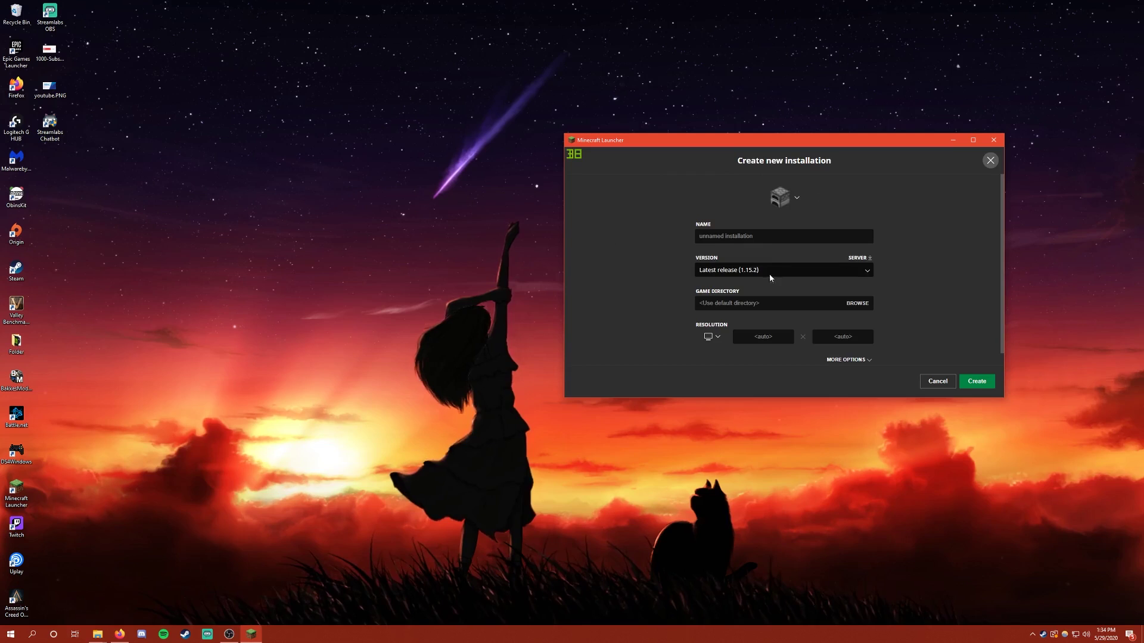
{"action": "type", "text": "1"}
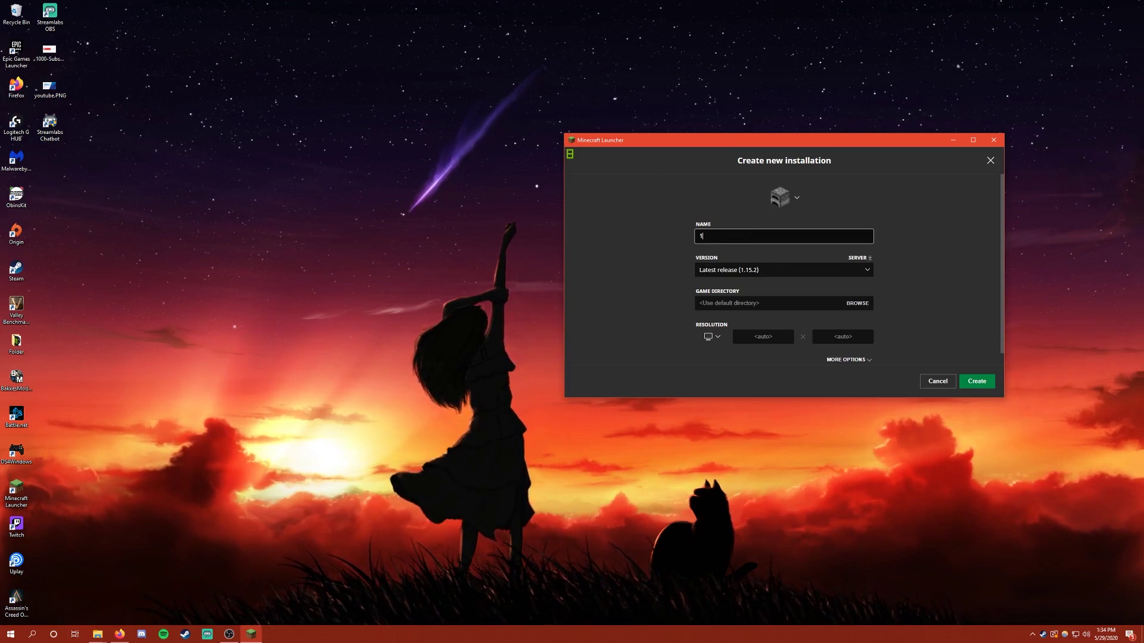
{"action": "type", "text": ".12.2"}
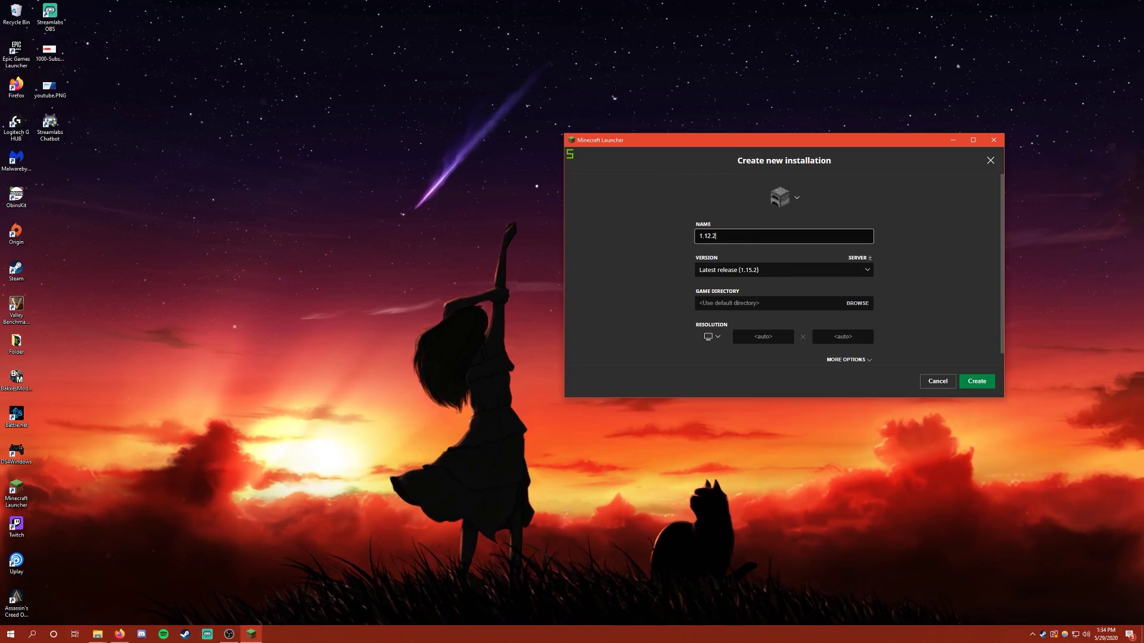
{"action": "left_click", "coordinate": [781, 268]}
{"action": "scroll", "coordinate": [768, 268], "scroll_direction": "down", "scroll_amount": 2}
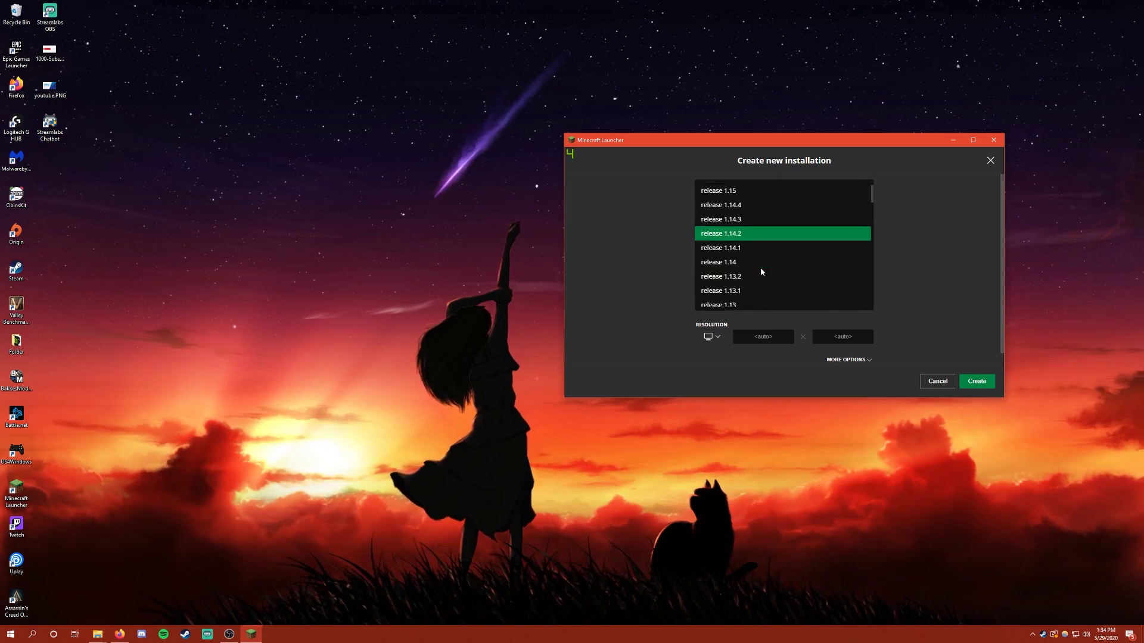
{"action": "scroll", "coordinate": [751, 290], "scroll_direction": "down", "scroll_amount": 1}
{"action": "left_click", "coordinate": [774, 292]}
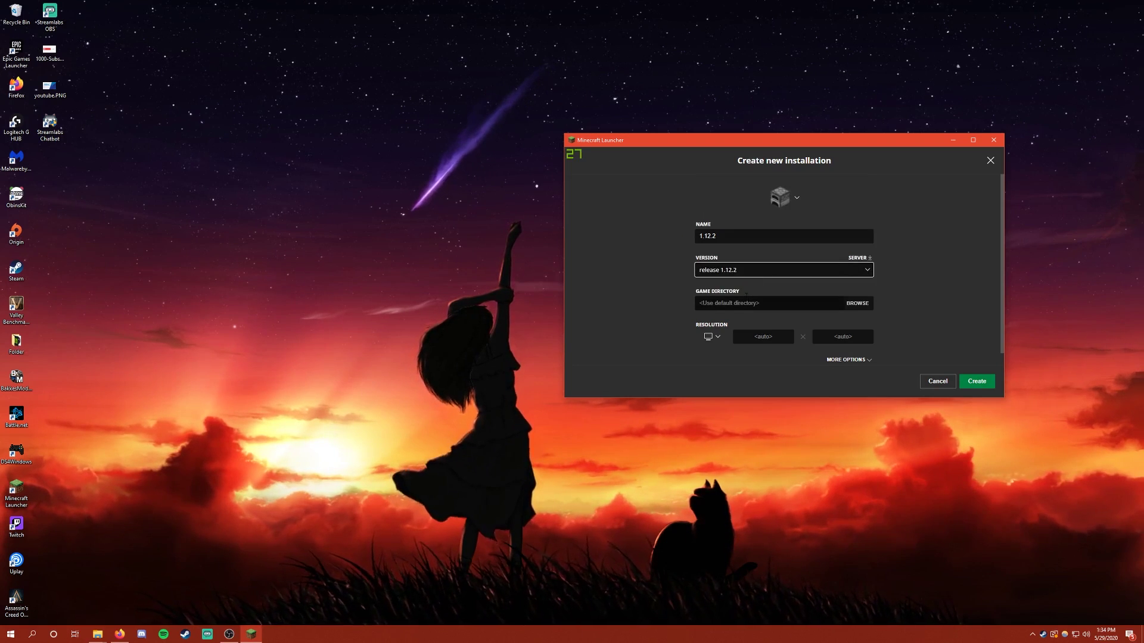
Expand the additional options, keep the default Java settings, and create the 1.12.2 installation
{"action": "left_click", "coordinate": [849, 360]}
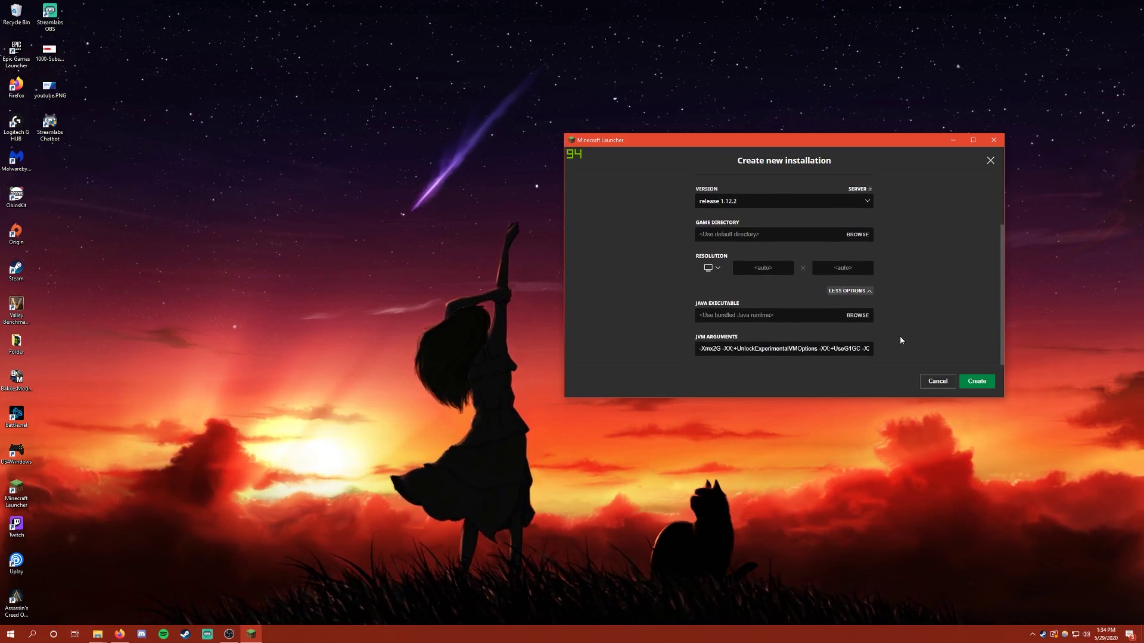
{"action": "scroll", "coordinate": [910, 353], "scroll_direction": "up", "scroll_amount": 2}
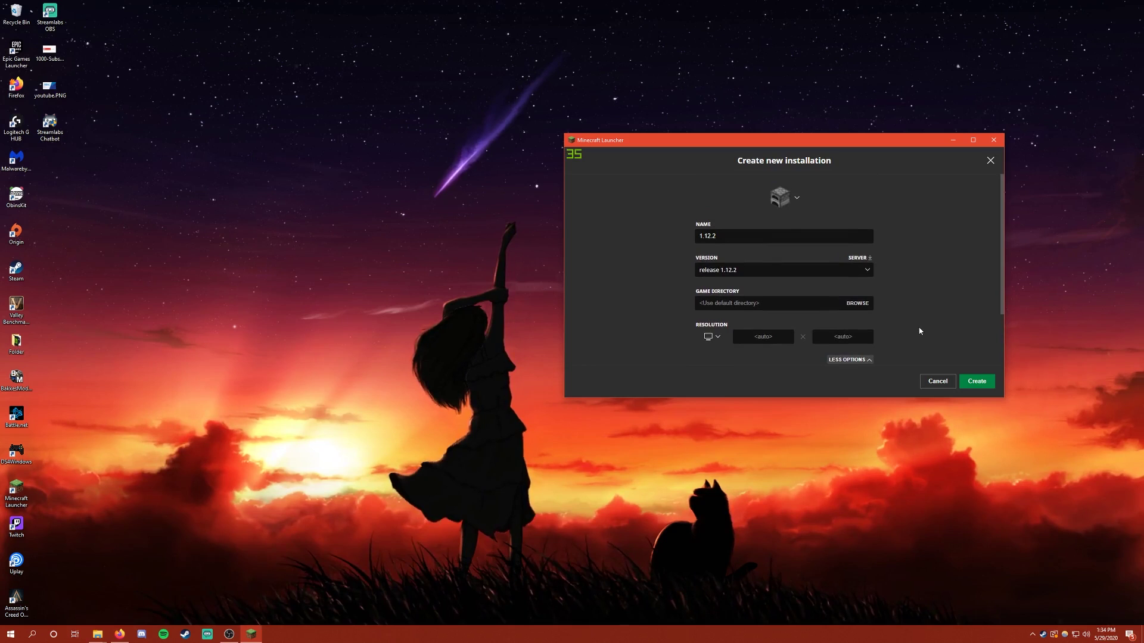
{"action": "left_click", "coordinate": [982, 384]}
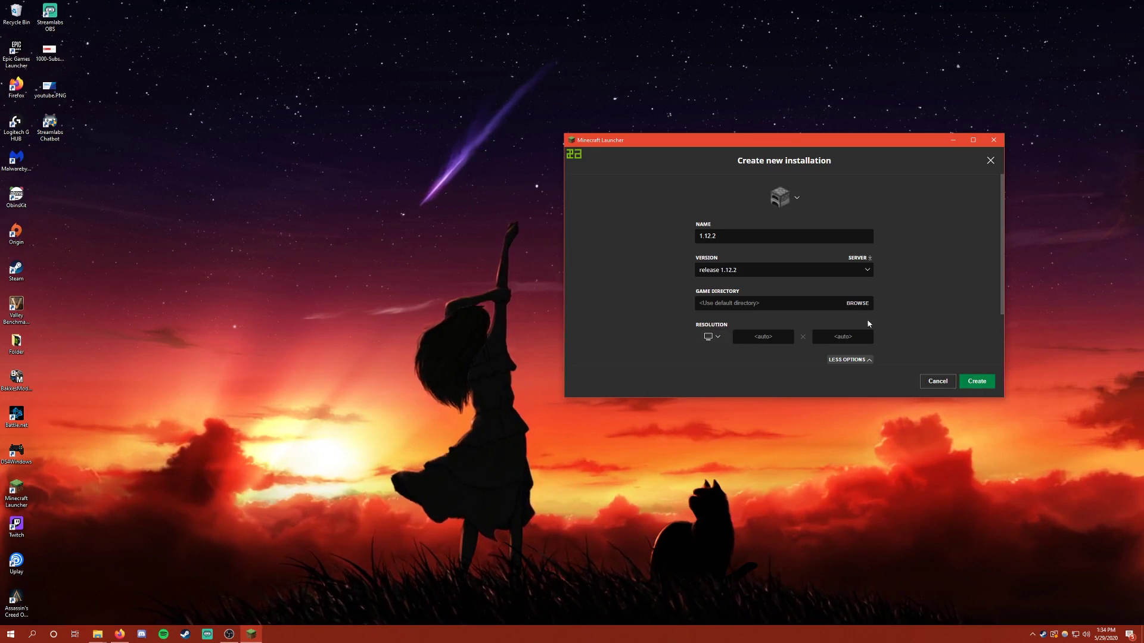
{"action": "left_click", "coordinate": [976, 383]}
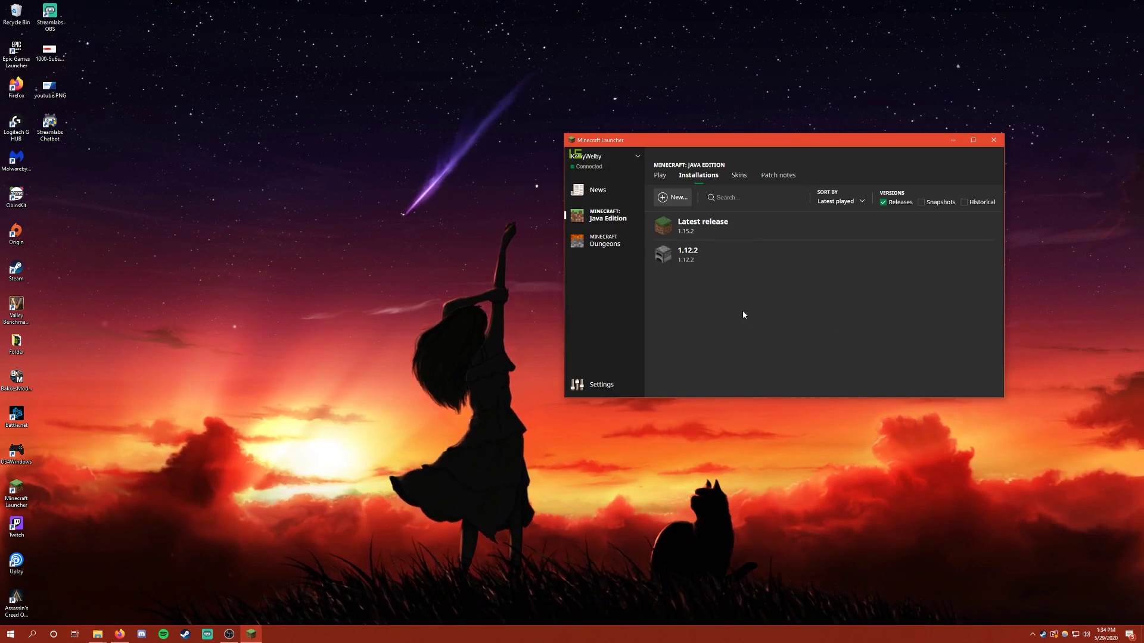
Choose the 1.12.2 installation for play and launch the game
{"action": "left_click", "coordinate": [660, 175]}
{"action": "left_click", "coordinate": [691, 385]}
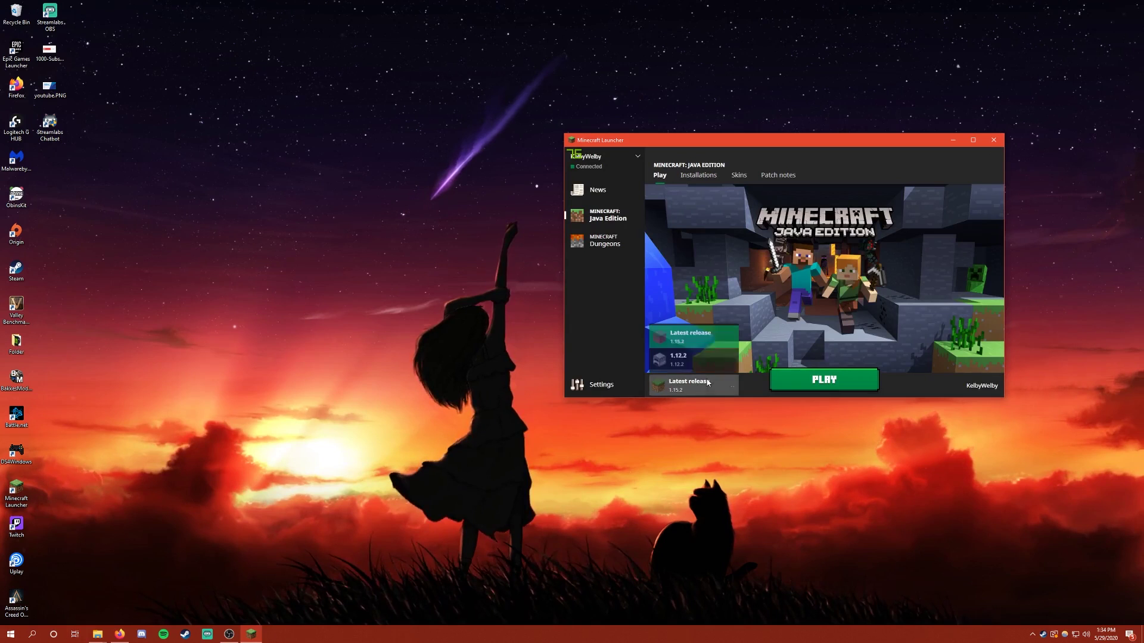
{"action": "left_click", "coordinate": [700, 361]}
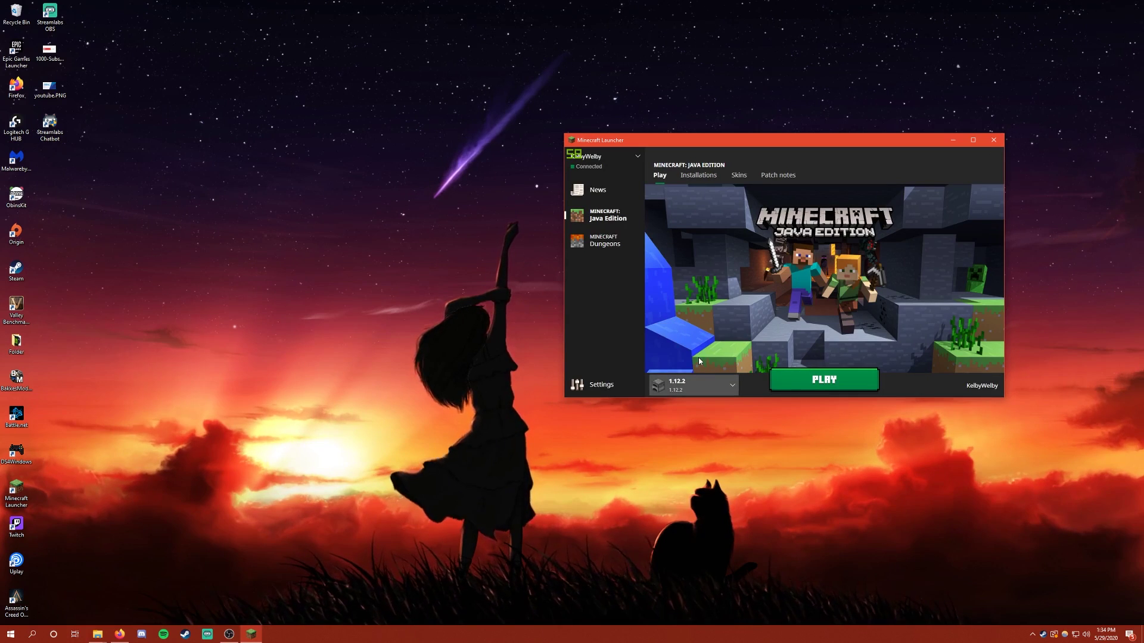
{"action": "left_click", "coordinate": [858, 388]}
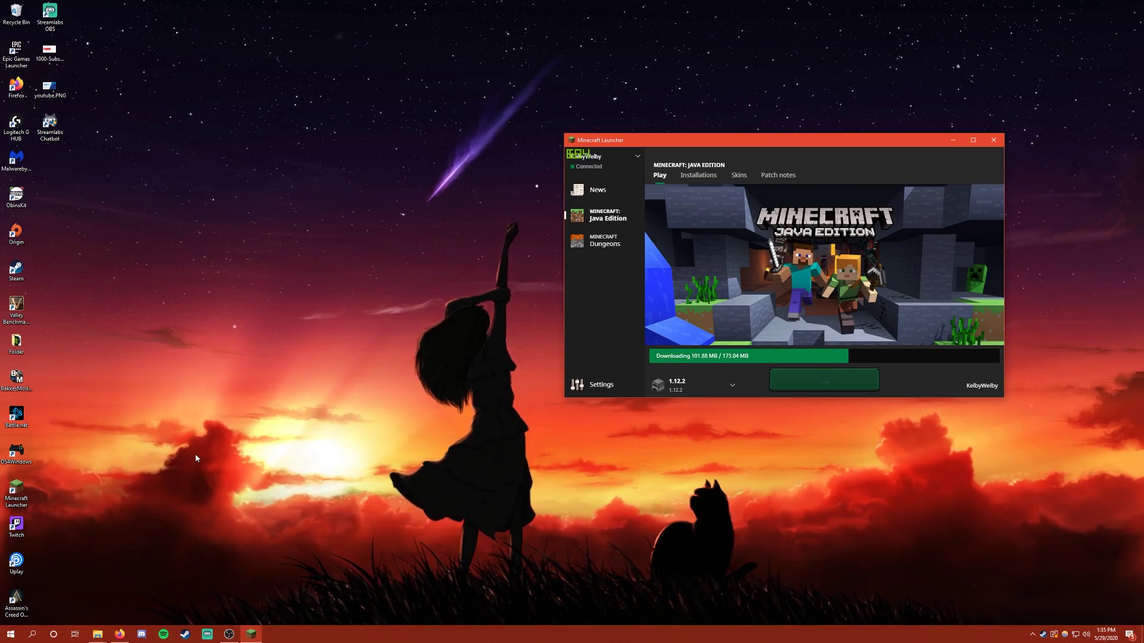
Switch to File Explorer, inspect the contents of the newly generated .minecraft folder, and minimize the window
{"action": "mouse_move", "coordinate": [98, 634]}
{"action": "left_click", "coordinate": [50, 590]}
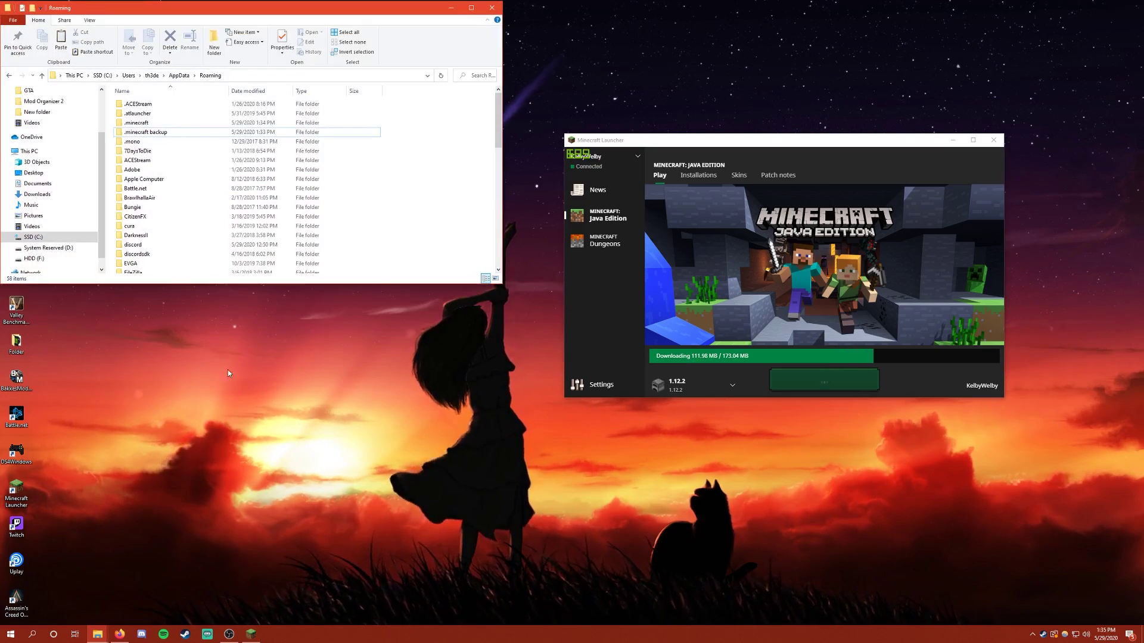
{"action": "double_click", "coordinate": [147, 124]}
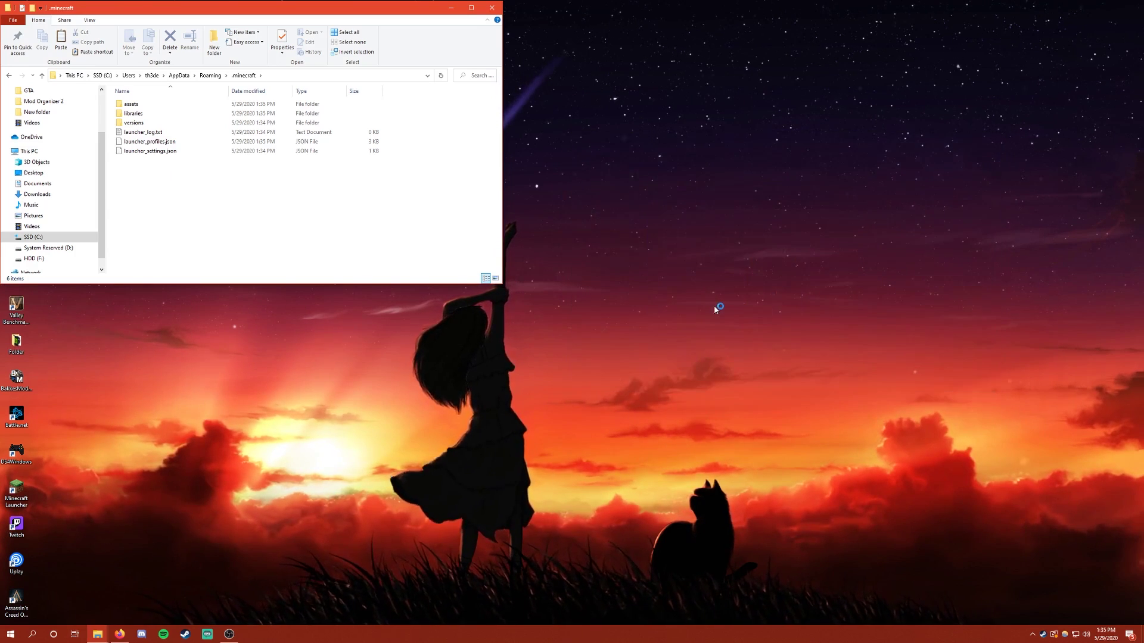
{"action": "left_click", "coordinate": [459, 10]}
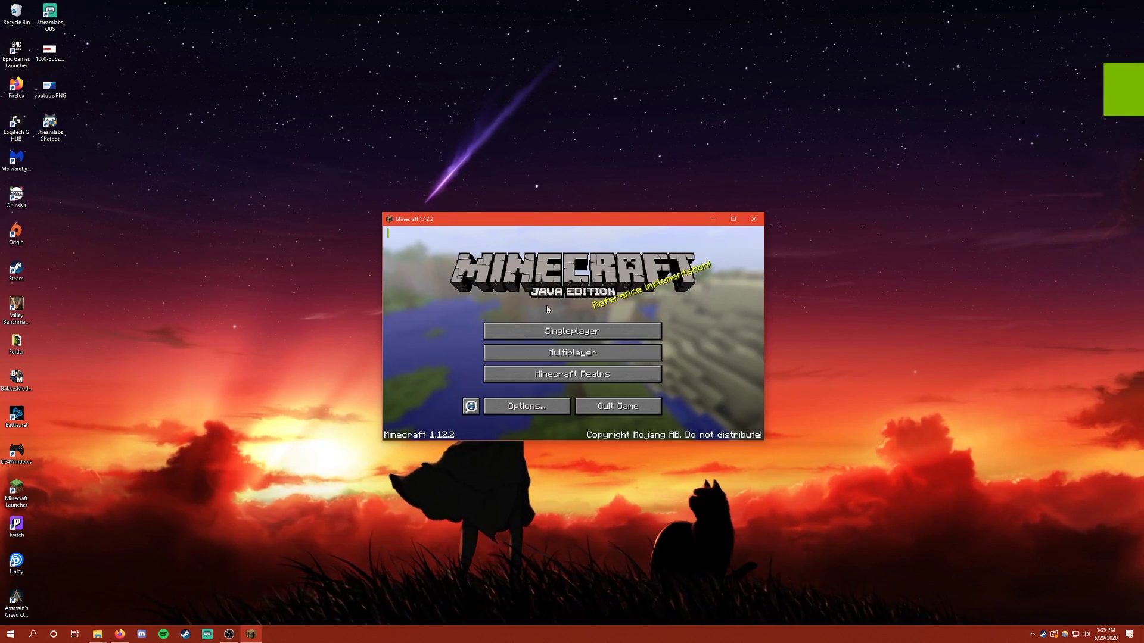
Create a new singleplayer world with the default name New World in Survival mode
{"action": "left_click", "coordinate": [545, 332]}
{"action": "left_click", "coordinate": [620, 403]}
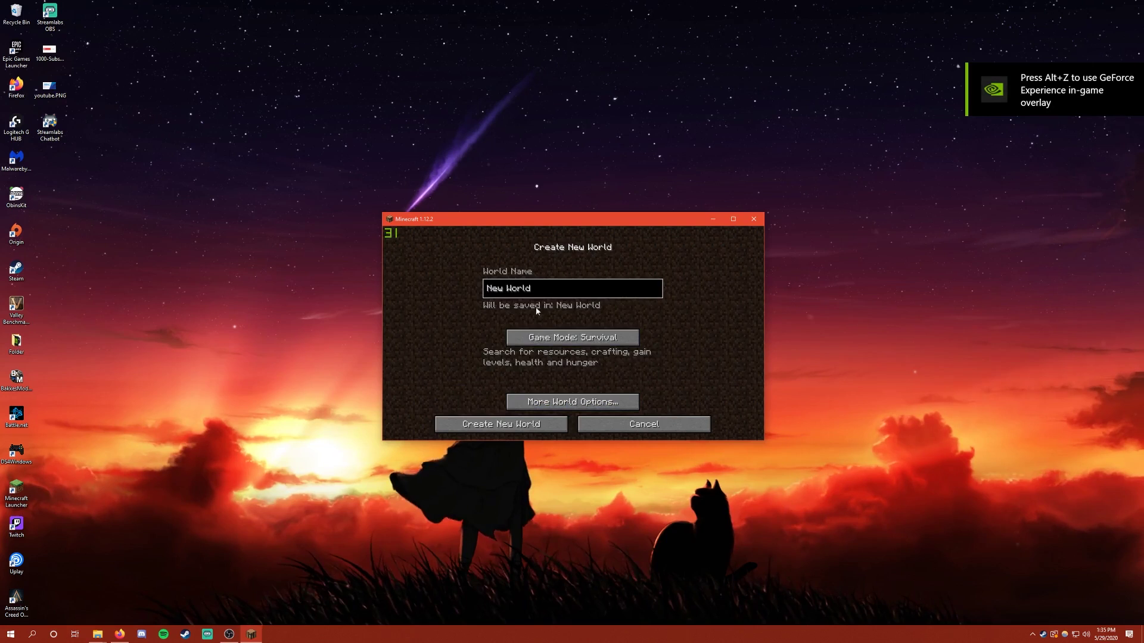
{"action": "left_click", "coordinate": [549, 422]}
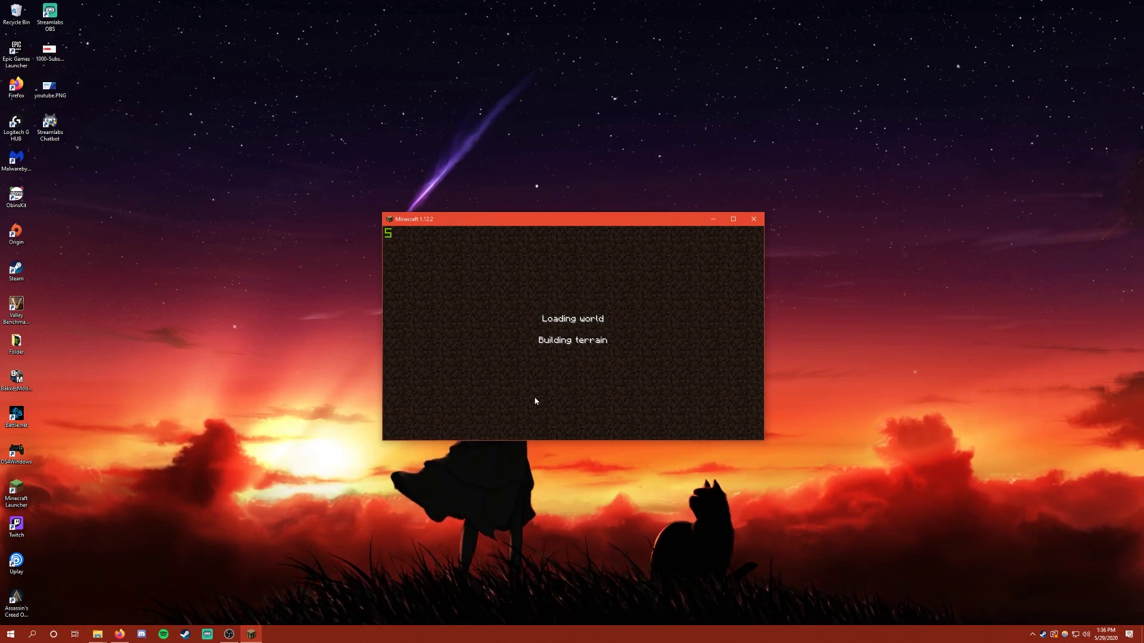
Save and leave the new world, and quit Minecraft
{"action": "key", "text": "Escape"}
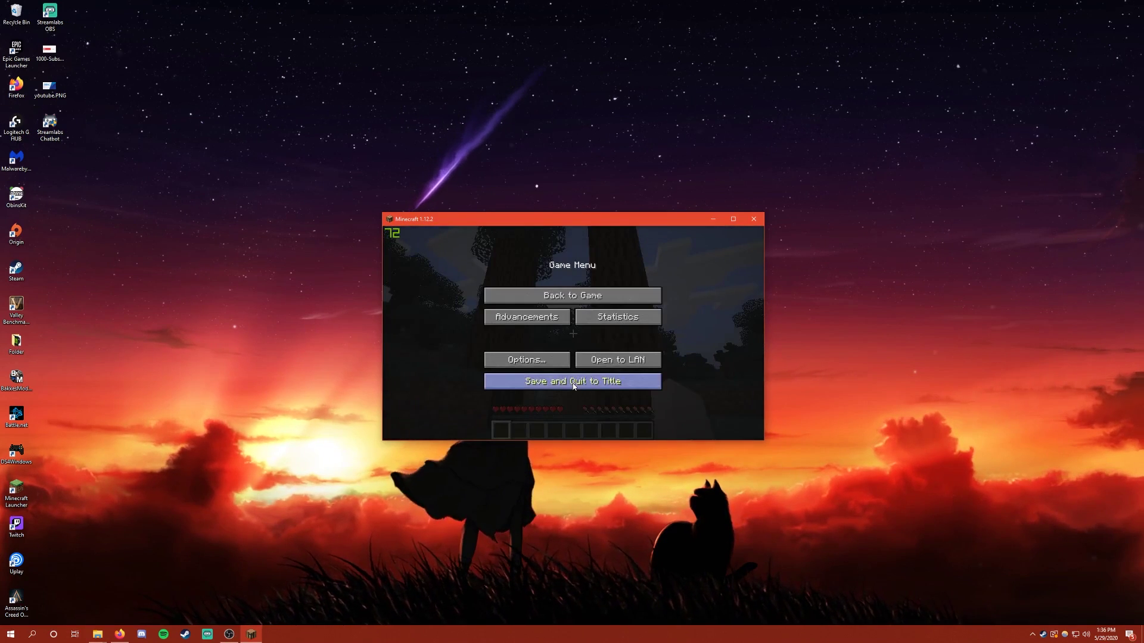
{"action": "left_click", "coordinate": [554, 381]}
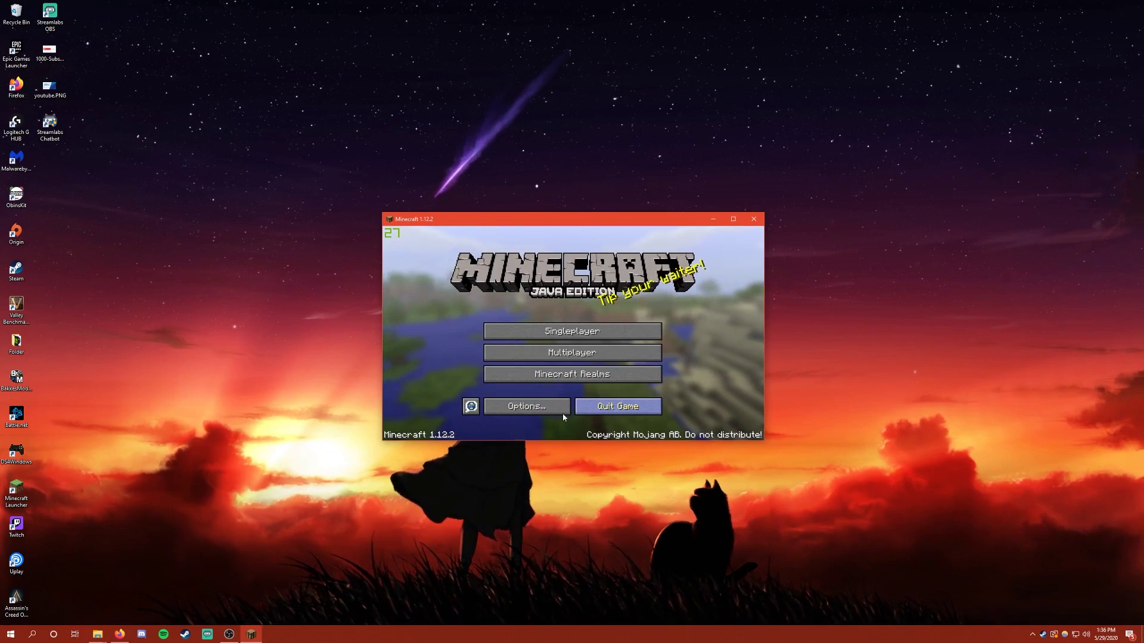
{"action": "left_click", "coordinate": [614, 406]}
Check the .minecraft folder in File Explorer, and review the Setup & Installation notes on the RLCraft page in Firefox
{"action": "mouse_move", "coordinate": [97, 634]}
{"action": "left_click", "coordinate": [65, 590]}
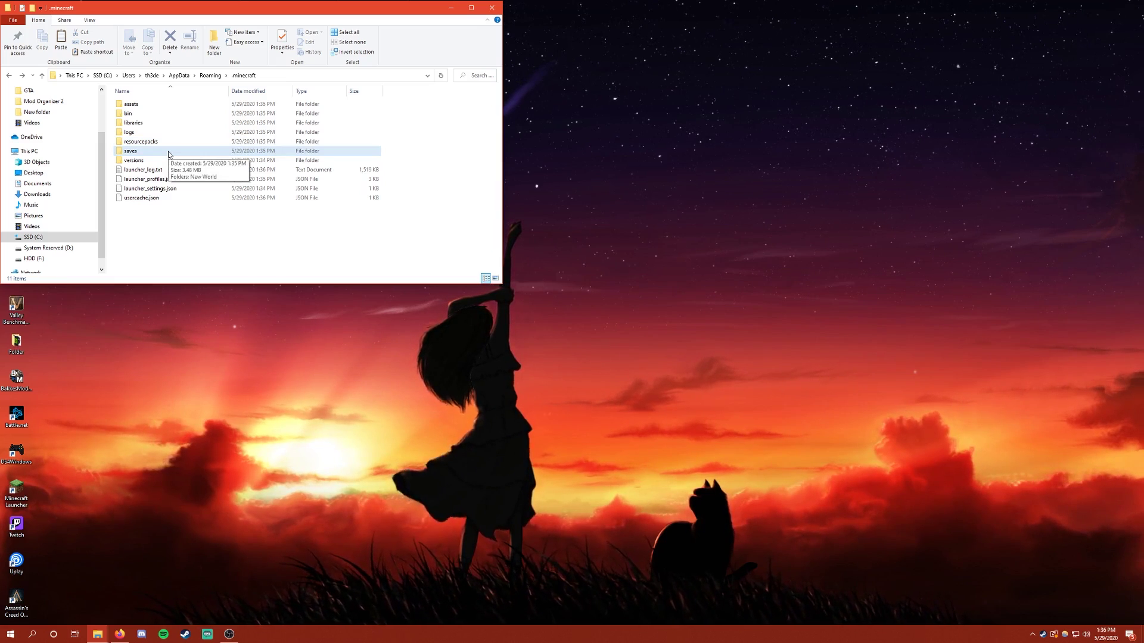
{"action": "left_click", "coordinate": [126, 601]}
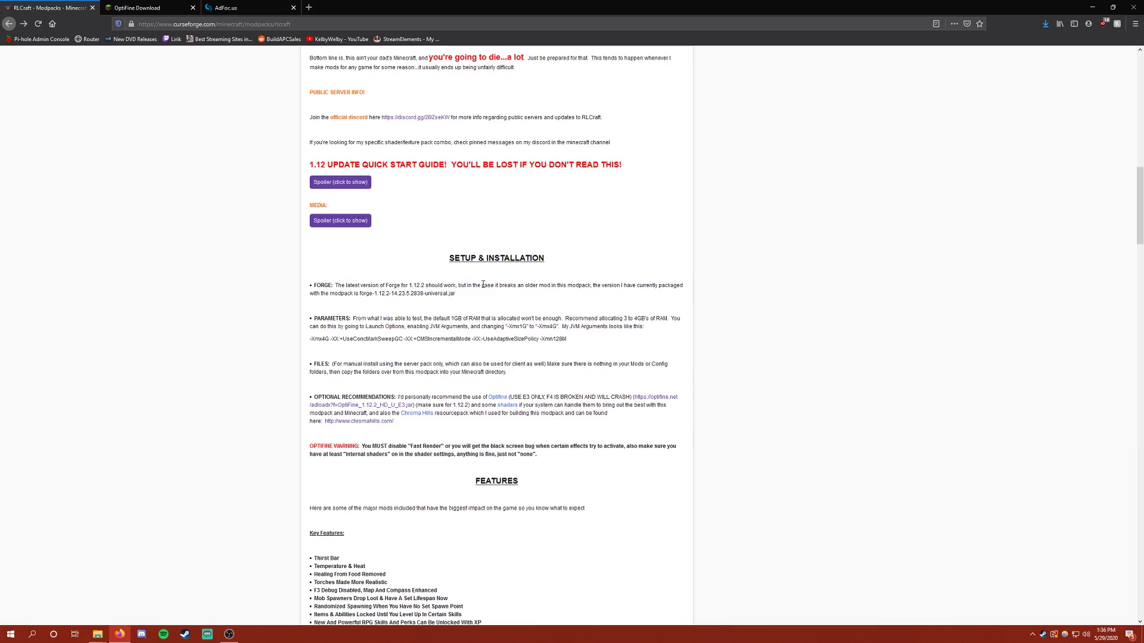
{"action": "scroll", "coordinate": [486, 255], "scroll_direction": "up", "scroll_amount": 12}
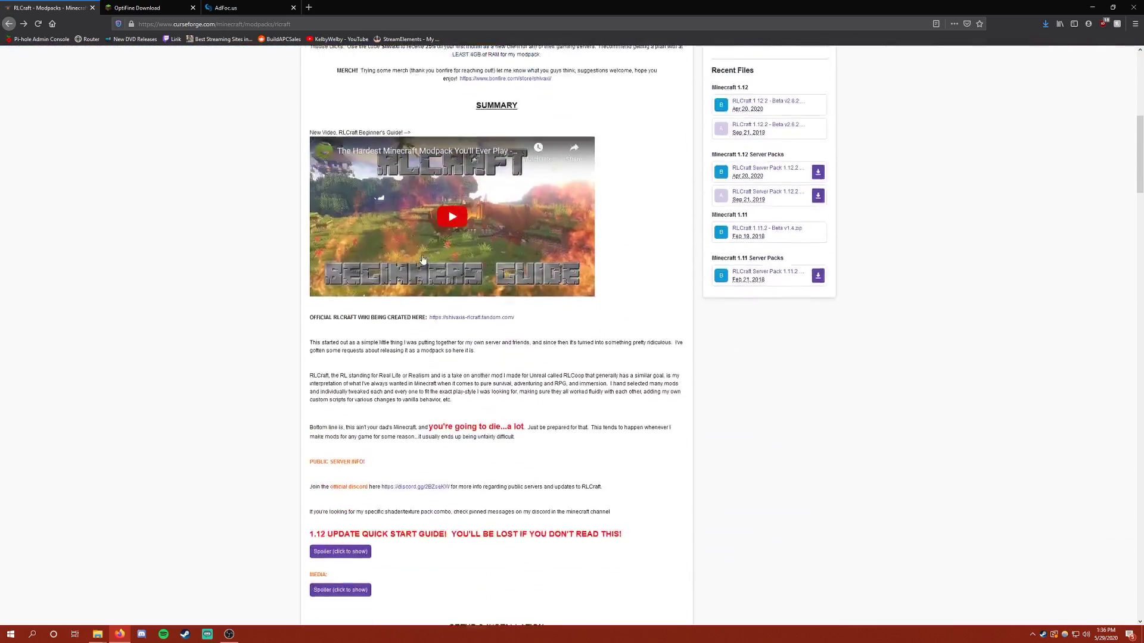
{"action": "scroll", "coordinate": [423, 259], "scroll_direction": "down", "scroll_amount": 8}
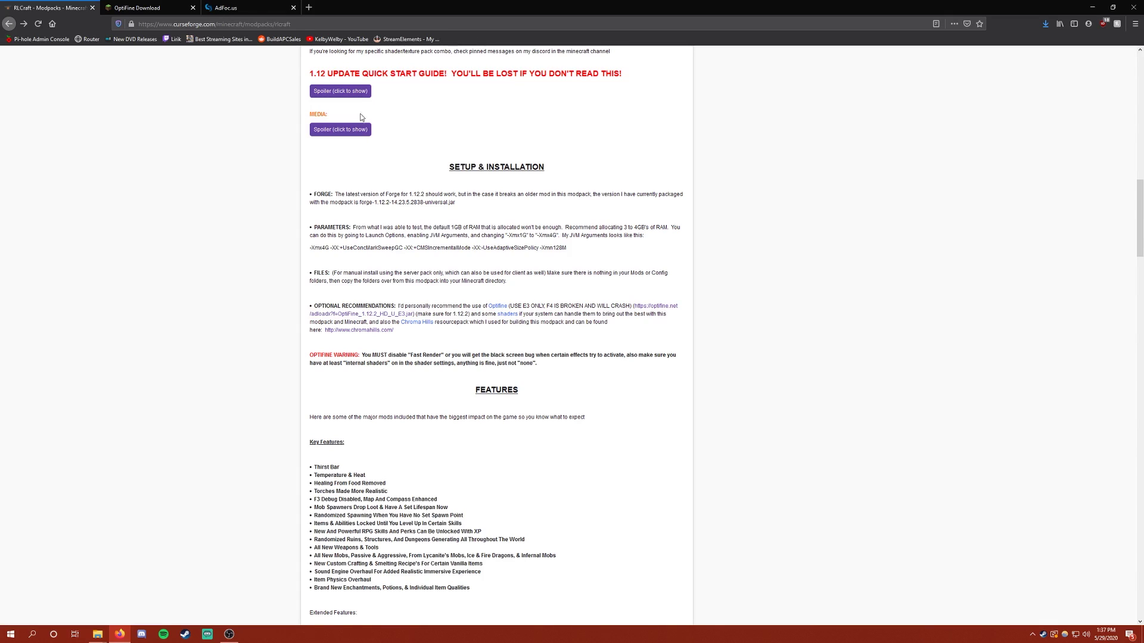
Download the installer for Forge 14.23.5.2838 from the full list of Minecraft 1.12.2 versions and close the ad page
{"action": "left_click", "coordinate": [251, 9]}
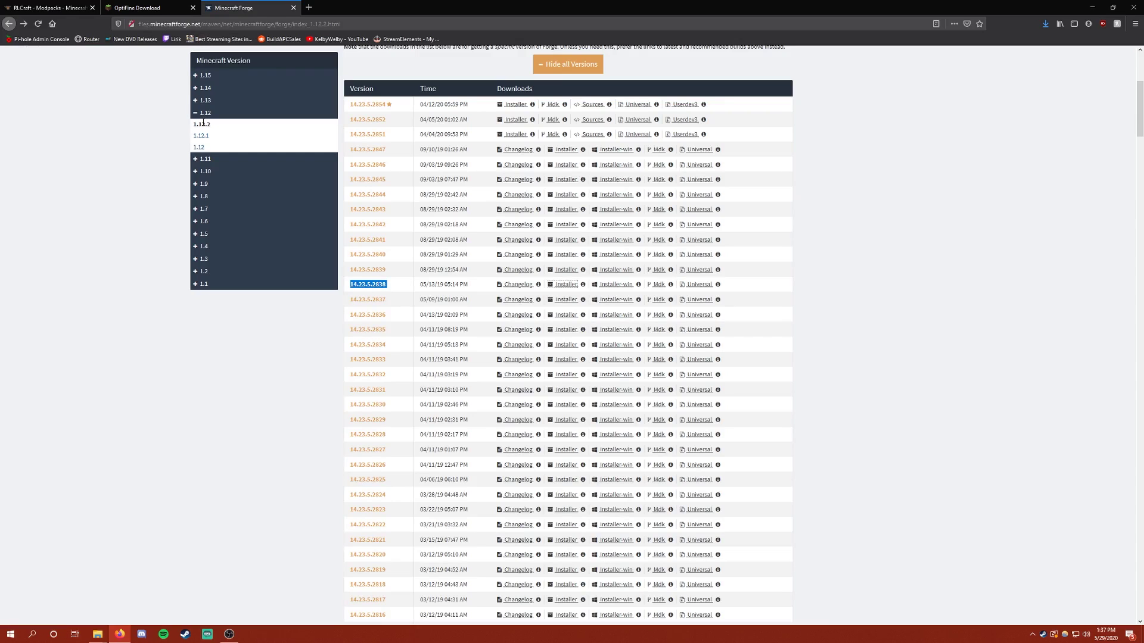
{"action": "scroll", "coordinate": [197, 143], "scroll_direction": "up", "scroll_amount": 2}
{"action": "scroll", "coordinate": [197, 143], "scroll_direction": "up", "scroll_amount": 3}
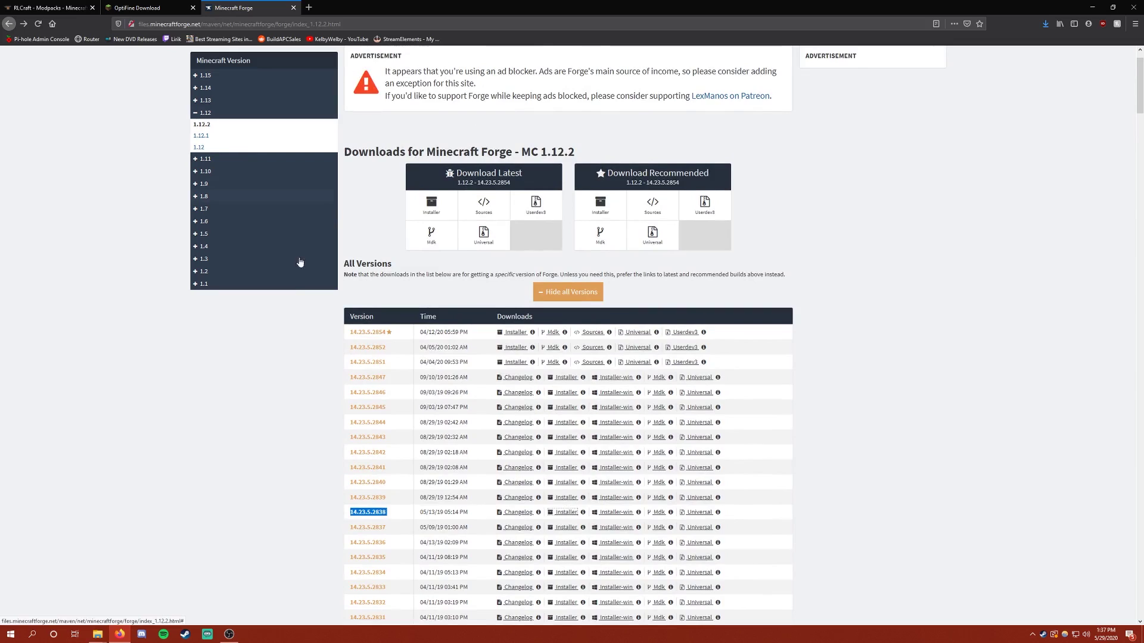
{"action": "scroll", "coordinate": [292, 325], "scroll_direction": "down", "scroll_amount": 5}
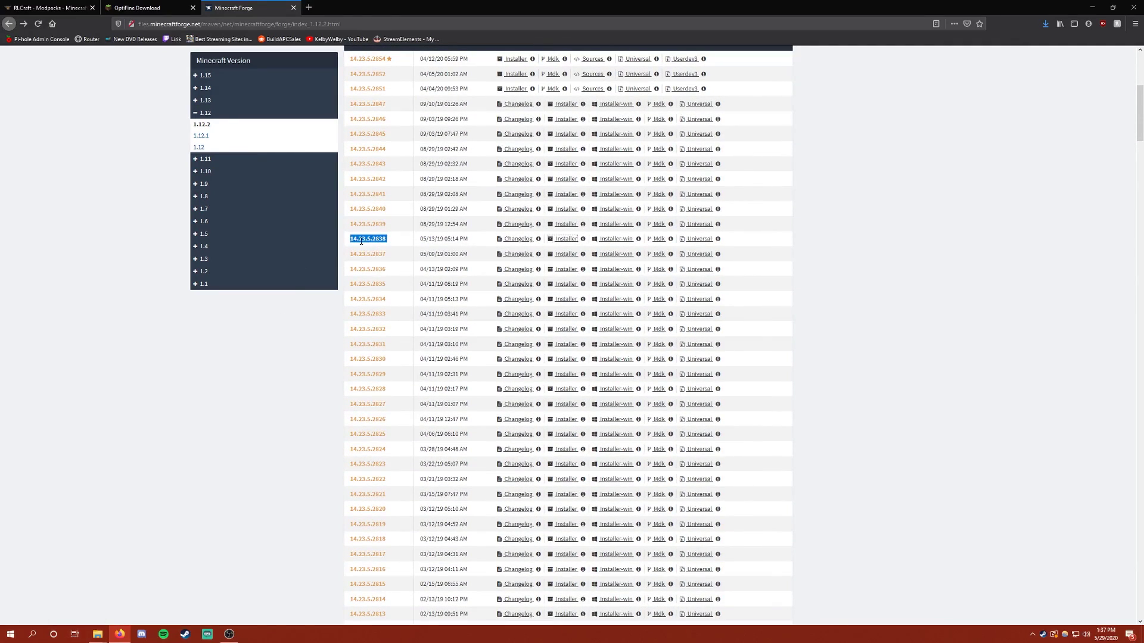
{"action": "scroll", "coordinate": [361, 242], "scroll_direction": "up", "scroll_amount": 2}
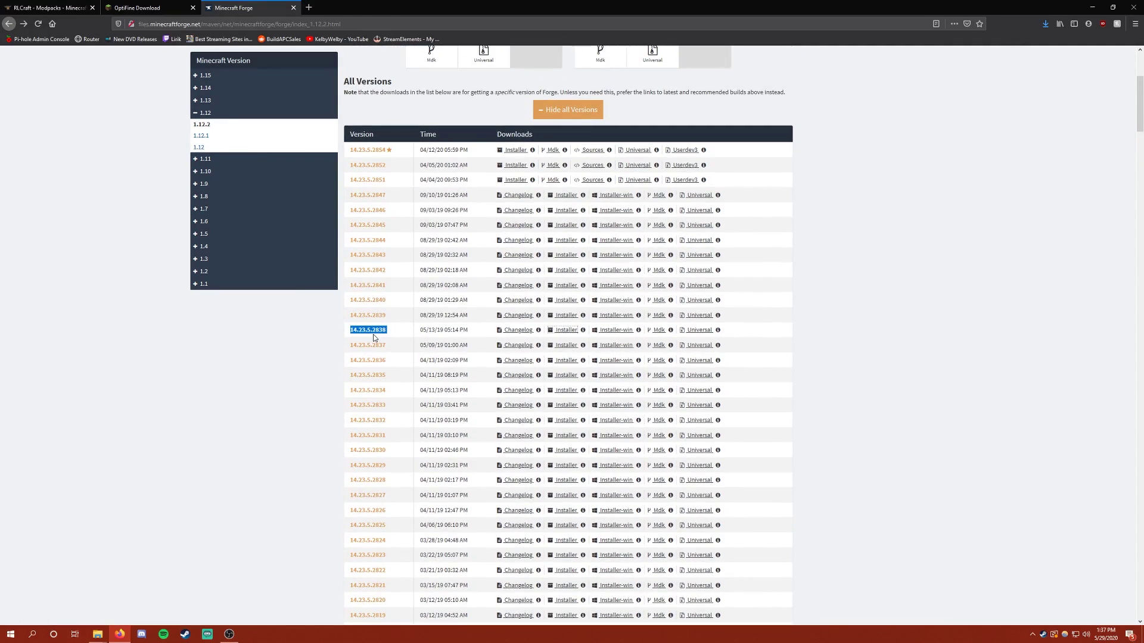
{"action": "scroll", "coordinate": [523, 310], "scroll_direction": "up", "scroll_amount": 4}
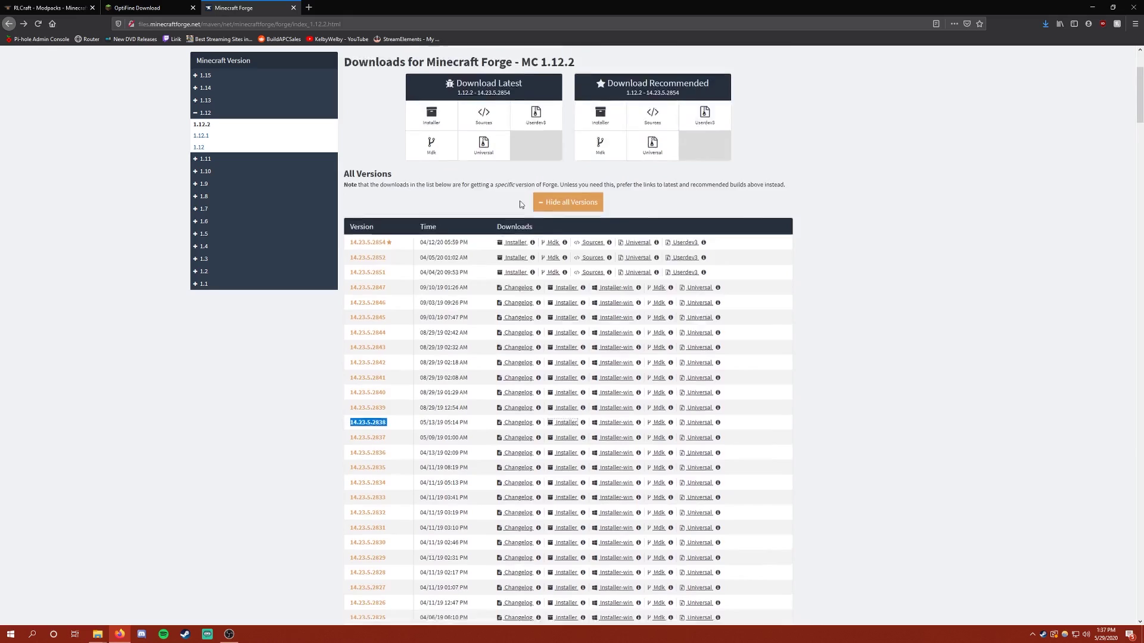
{"action": "left_click", "coordinate": [536, 309]}
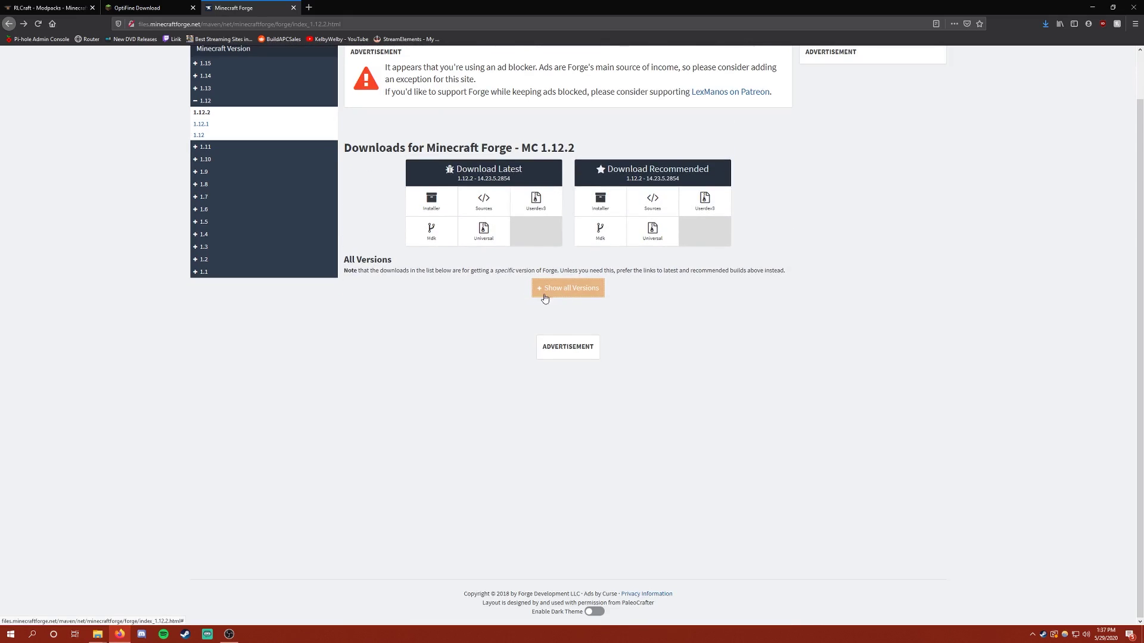
{"action": "left_click", "coordinate": [546, 293]}
{"action": "scroll", "coordinate": [405, 392], "scroll_direction": "down", "scroll_amount": 3}
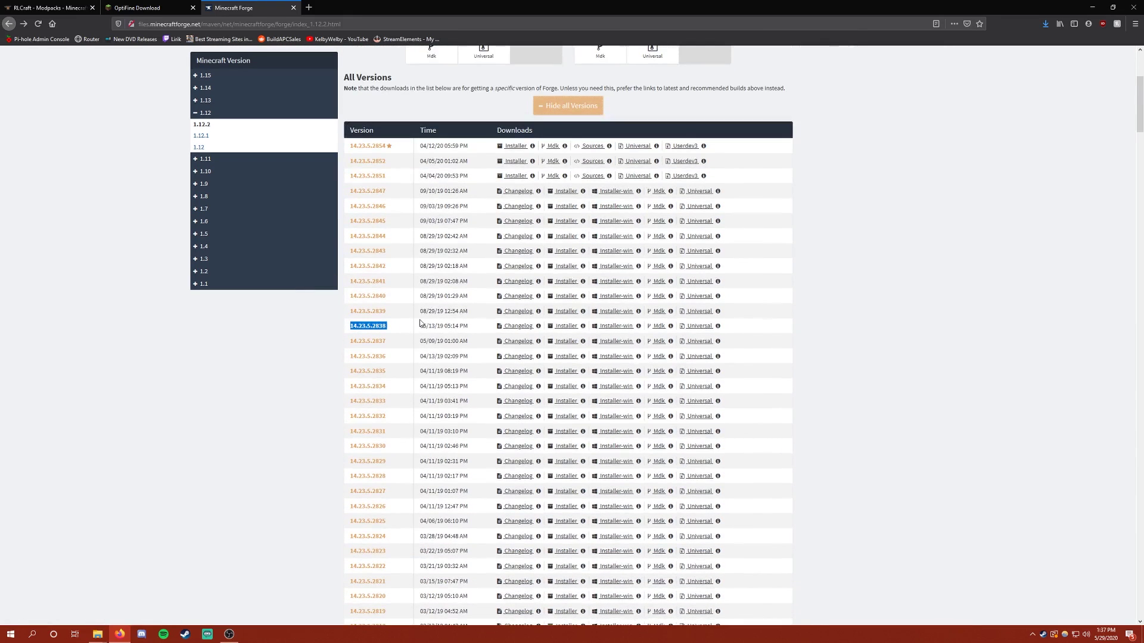
{"action": "left_click", "coordinate": [567, 327]}
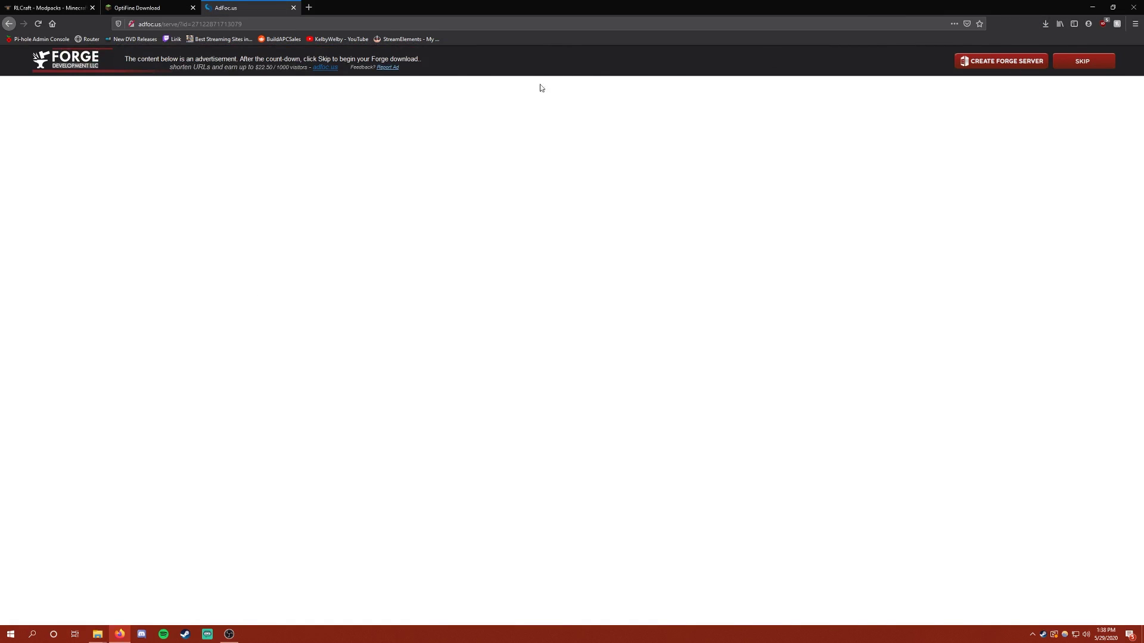
{"action": "left_click", "coordinate": [293, 7]}
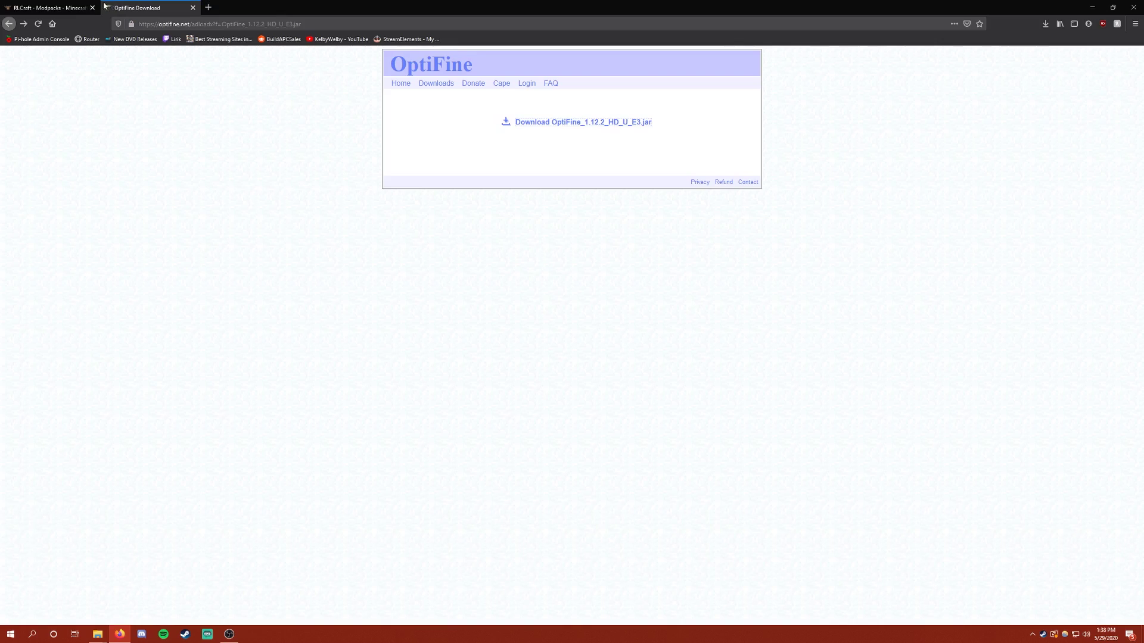
Save the RLCraft Server Pack 1.12.2 - Beta v2.8.2 zip from the modpack's recent files and check its download progress
{"action": "left_click", "coordinate": [98, 7]}
{"action": "scroll", "coordinate": [891, 311], "scroll_direction": "up", "scroll_amount": 15}
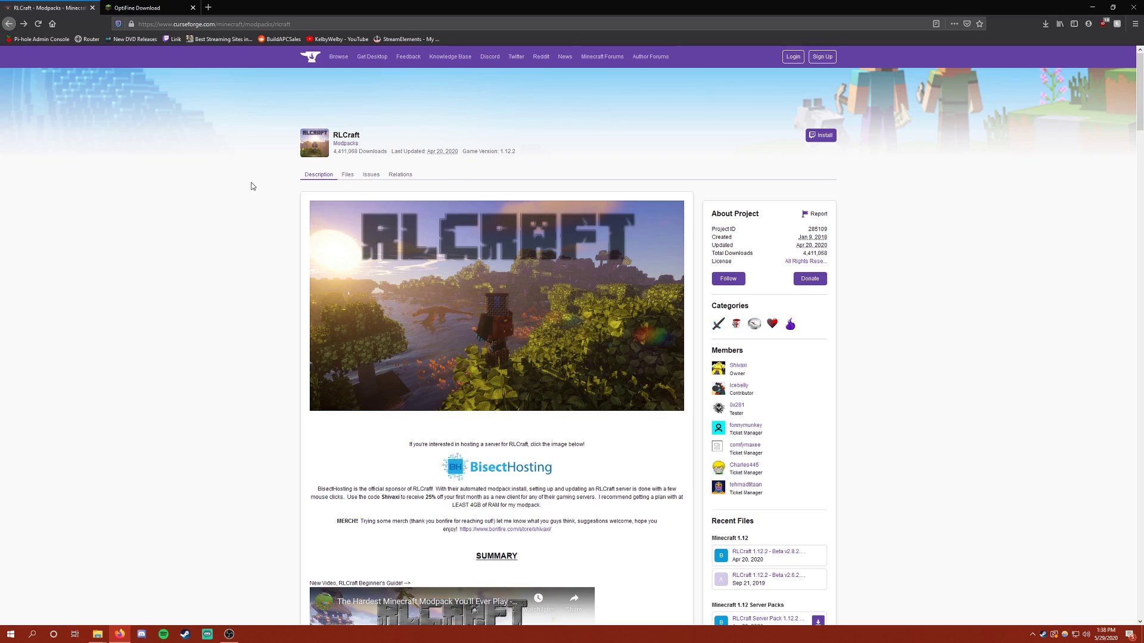
{"action": "scroll", "coordinate": [192, 227], "scroll_direction": "down", "scroll_amount": 2}
{"action": "scroll", "coordinate": [152, 202], "scroll_direction": "down", "scroll_amount": 2}
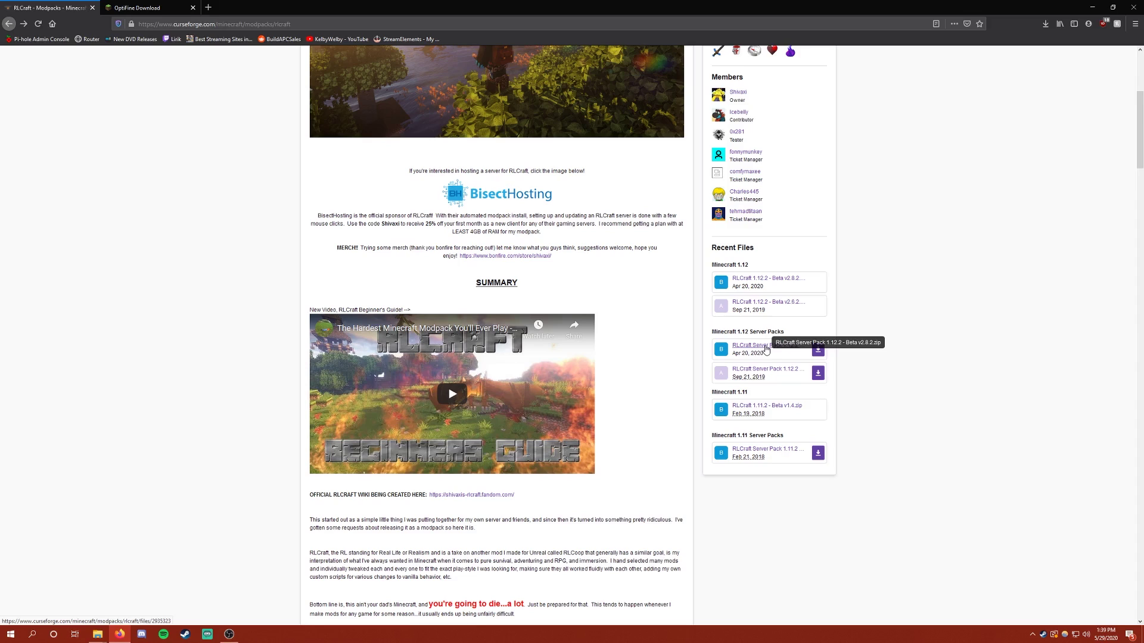
{"action": "left_click", "coordinate": [767, 349]}
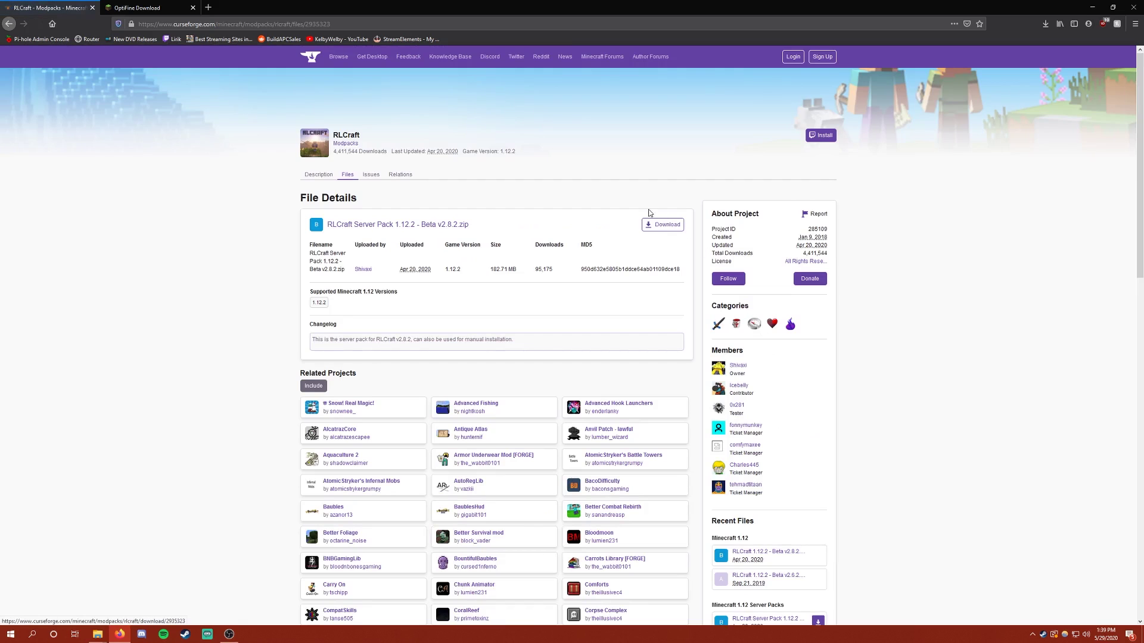
{"action": "left_click", "coordinate": [665, 226]}
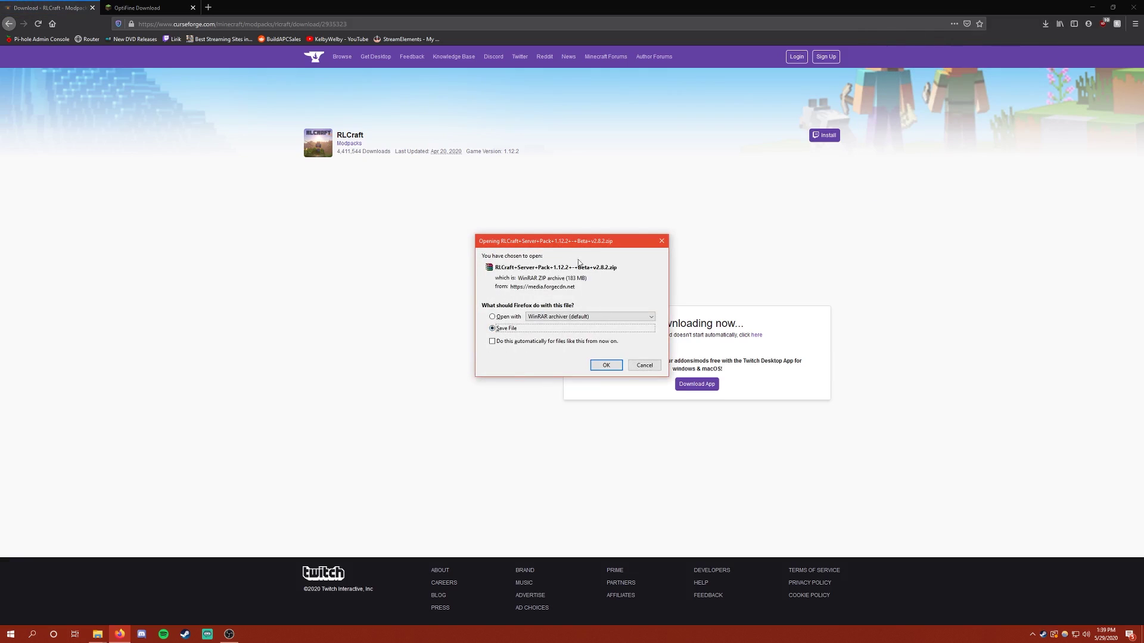
{"action": "left_click", "coordinate": [603, 363]}
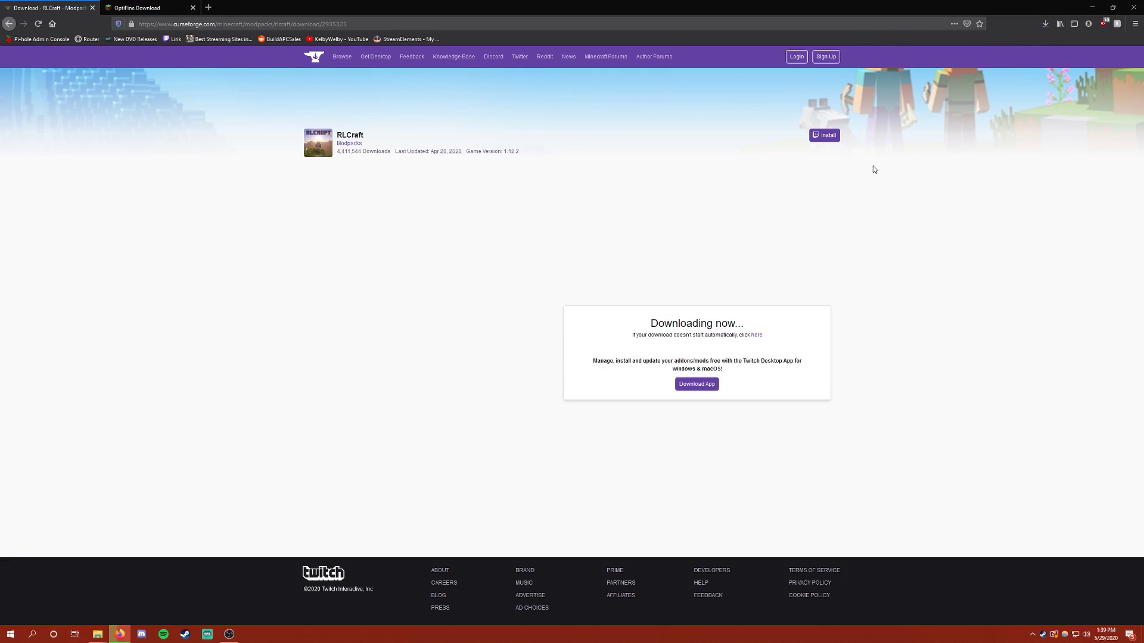
{"action": "left_click", "coordinate": [1046, 24]}
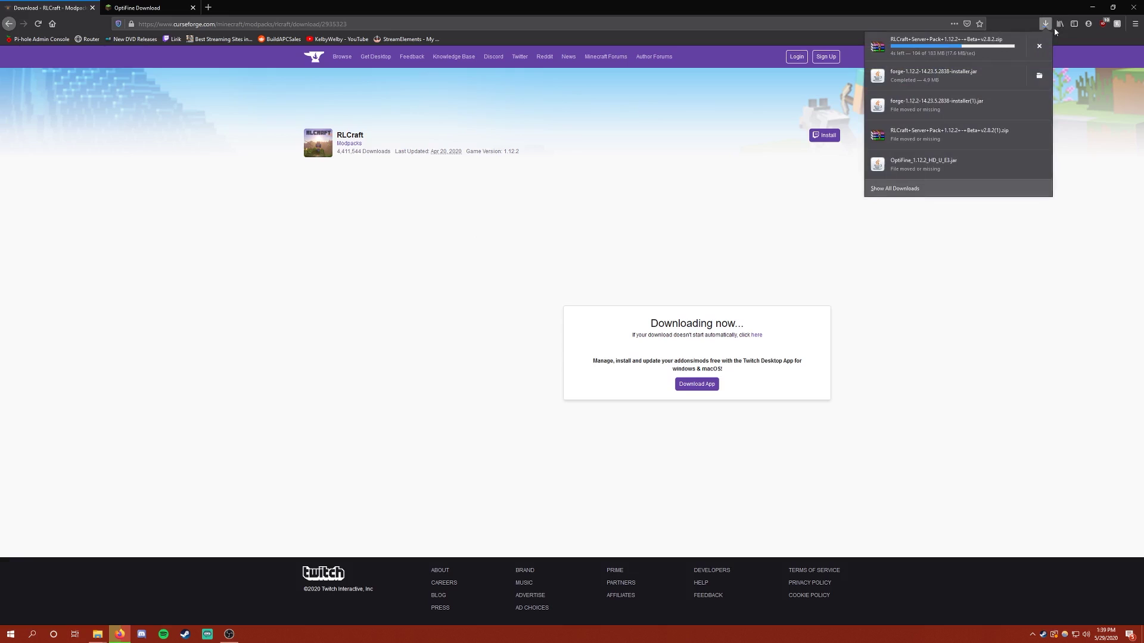
{"action": "left_click", "coordinate": [658, 169]}
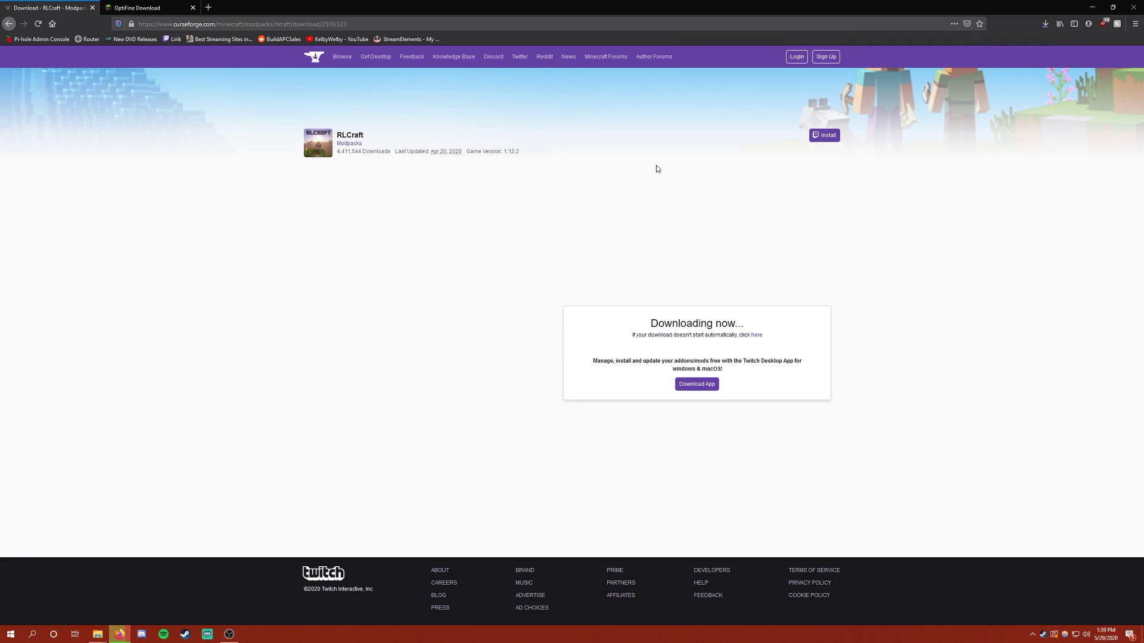
{"action": "key", "text": "alt+Left"}
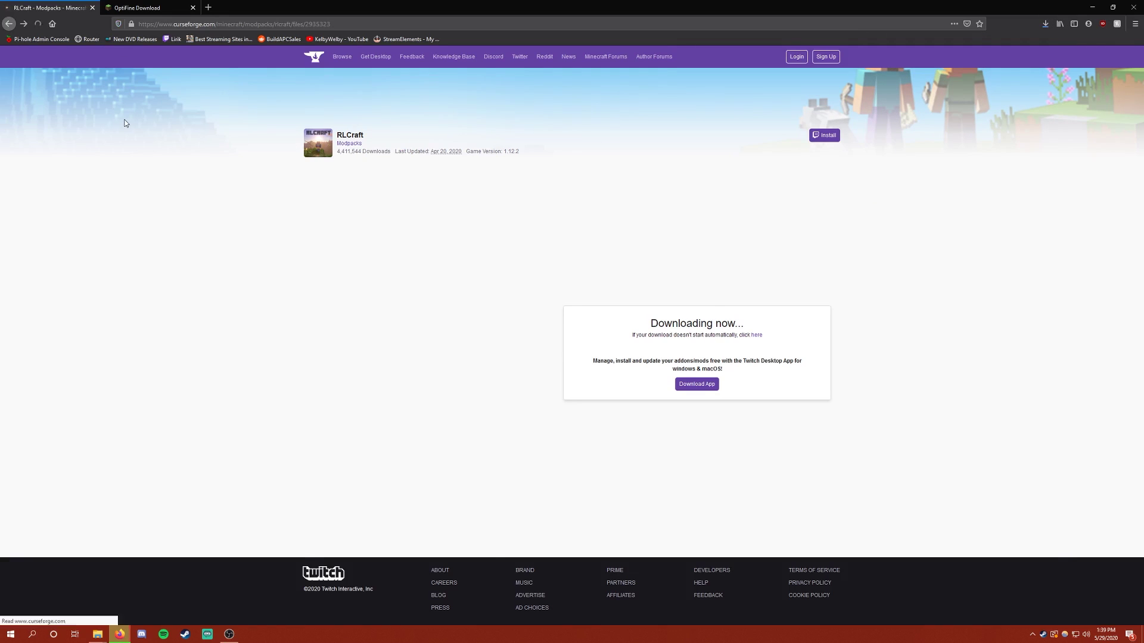
Download and save OptiFine 1.12.2 HD U E3 from the OptiFine downloads list
{"action": "left_click", "coordinate": [143, 9]}
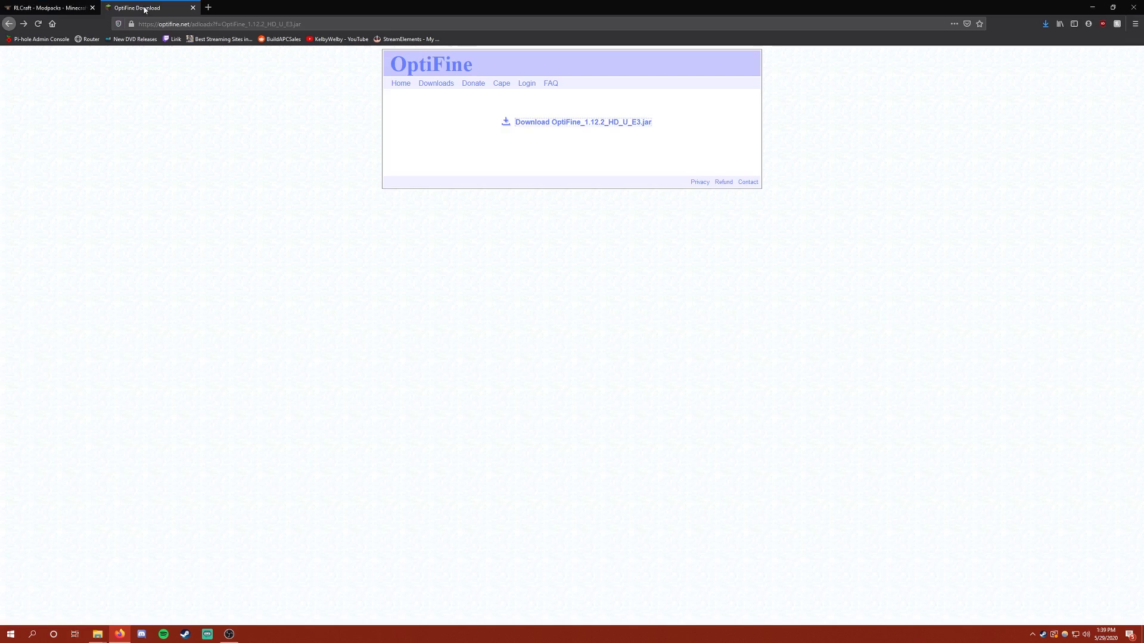
{"action": "left_click", "coordinate": [436, 82]}
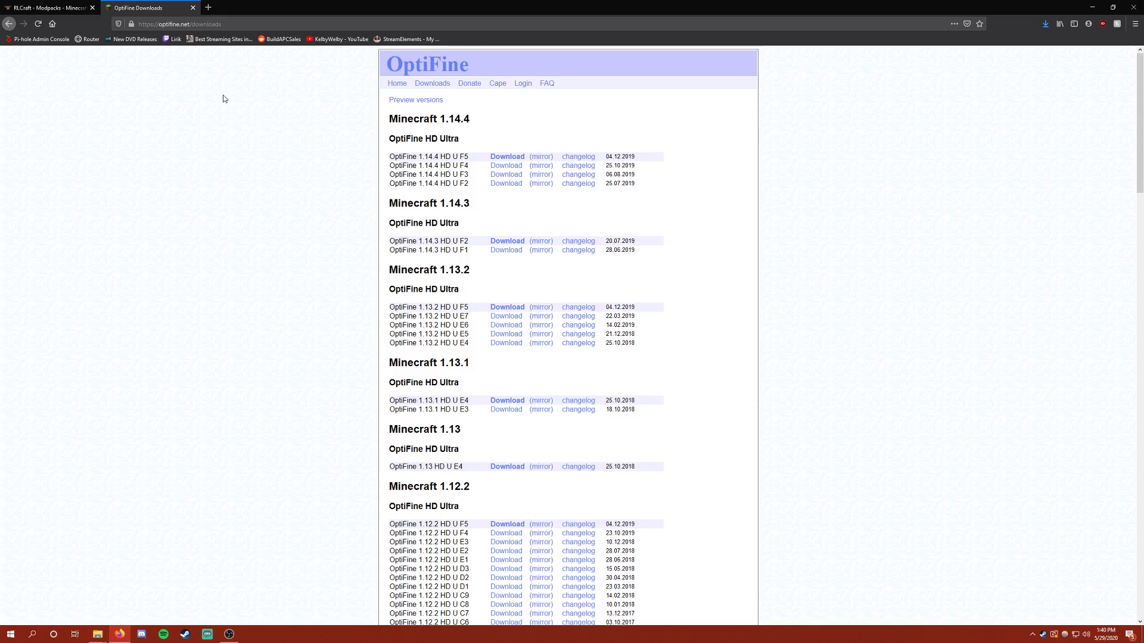
{"action": "scroll", "coordinate": [309, 402], "scroll_direction": "down", "scroll_amount": 3}
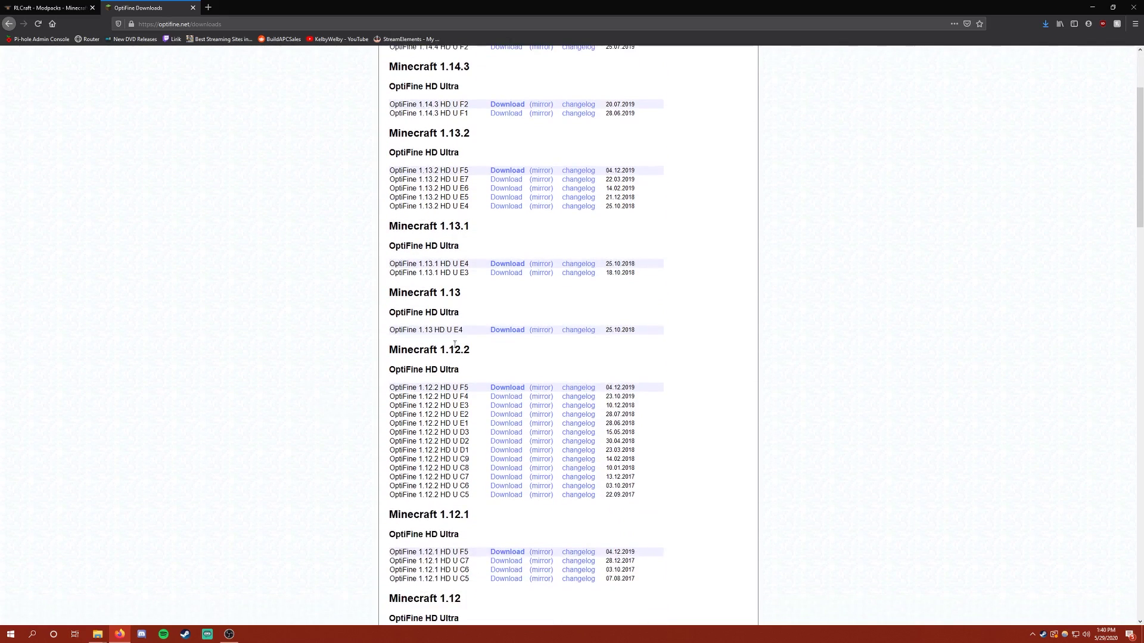
{"action": "left_click", "coordinate": [501, 409]}
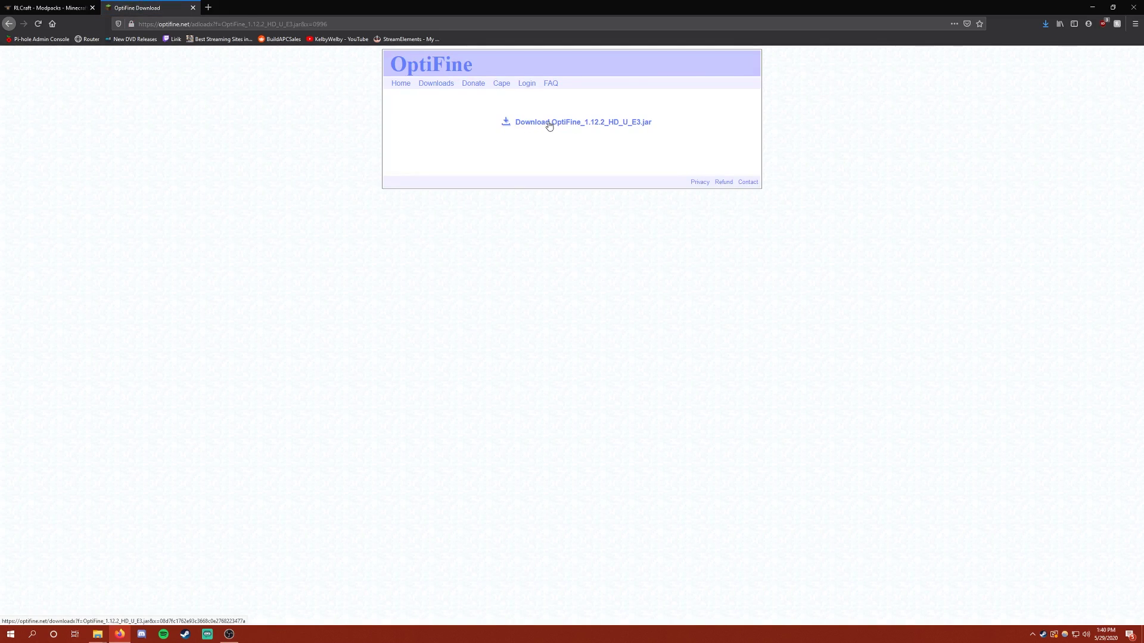
{"action": "left_click", "coordinate": [550, 123]}
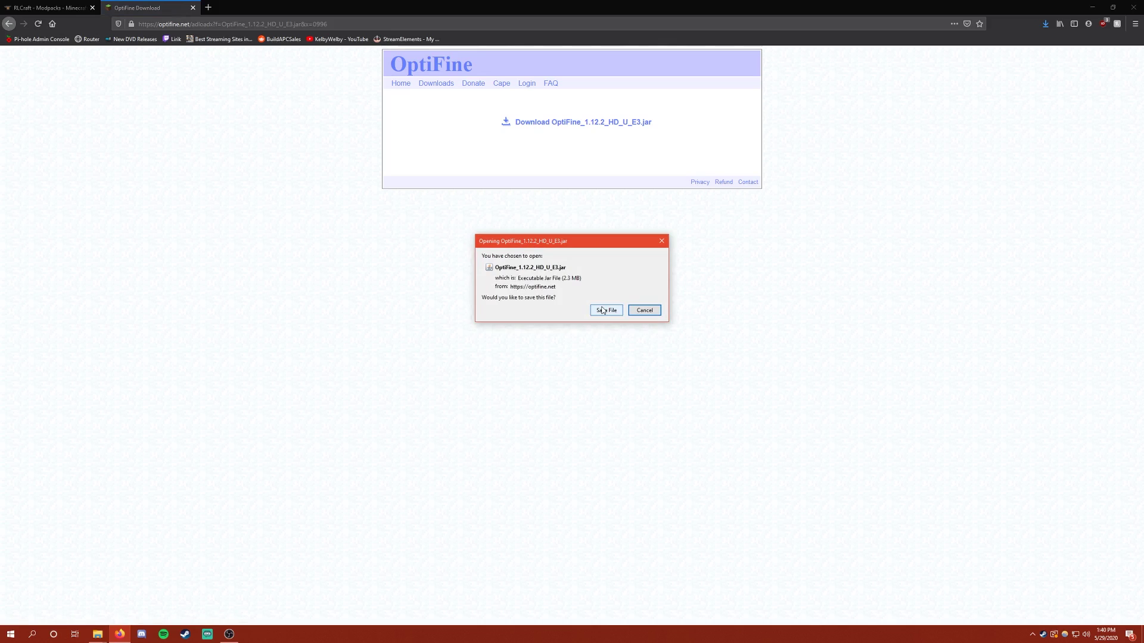
{"action": "left_click", "coordinate": [603, 310]}
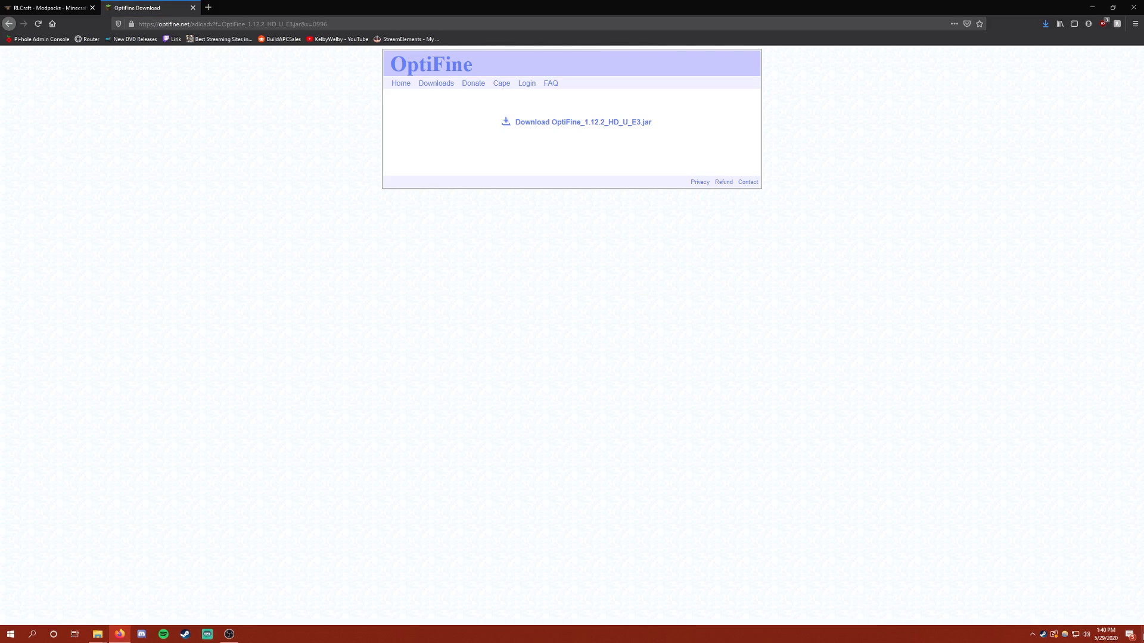
Switch to the Downloads folder in File Explorer and run forge-1.12.2-14.23.5.2838-installer.jar with the Install client option into .minecraft
{"action": "left_click", "coordinate": [119, 634]}
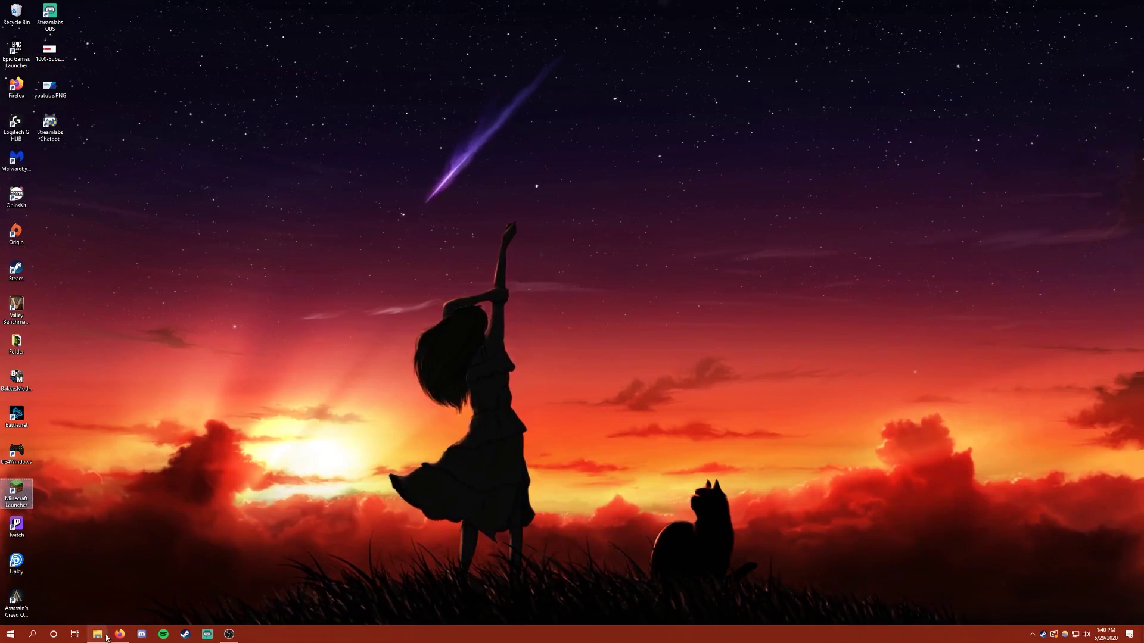
{"action": "left_click", "coordinate": [106, 637]}
{"action": "left_click_drag", "start_coordinate": [334, 54], "coordinate": [804, 80]}
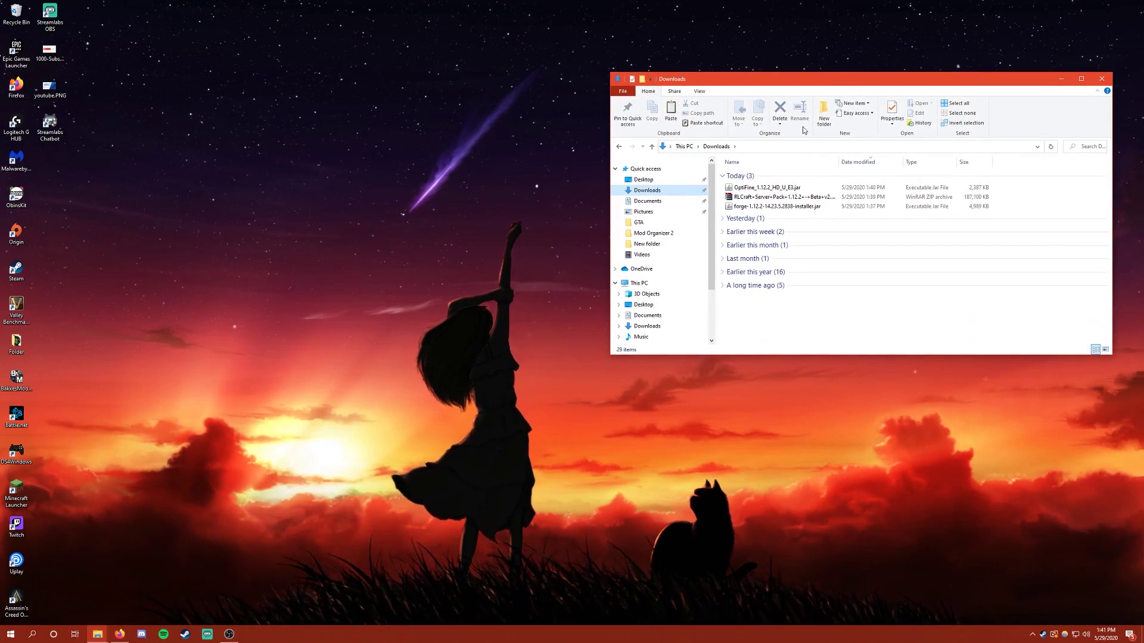
{"action": "double_click", "coordinate": [749, 207]}
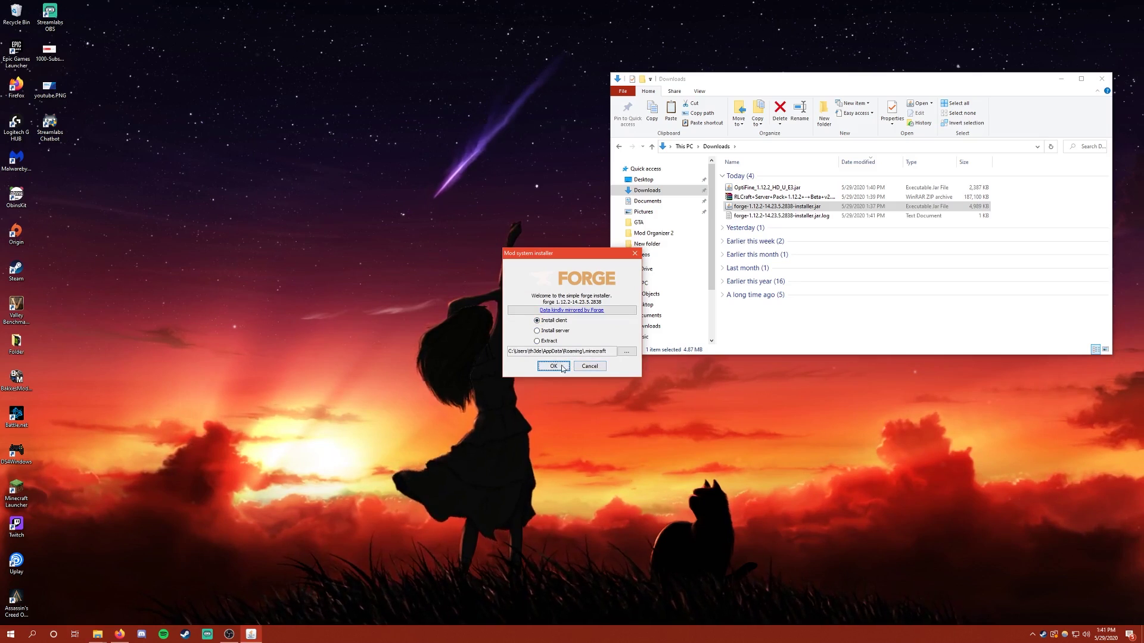
{"action": "left_click", "coordinate": [554, 367]}
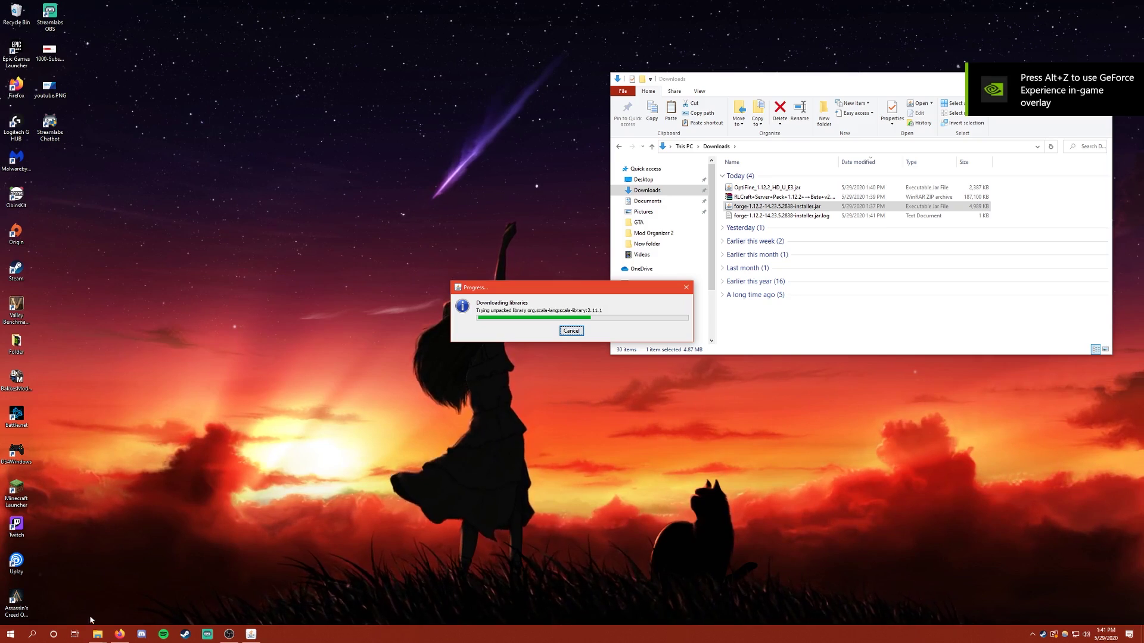
Bring up the .minecraft folder window beside Downloads and close the completed Forge installer
{"action": "mouse_move", "coordinate": [97, 632]}
{"action": "left_click", "coordinate": [132, 595]}
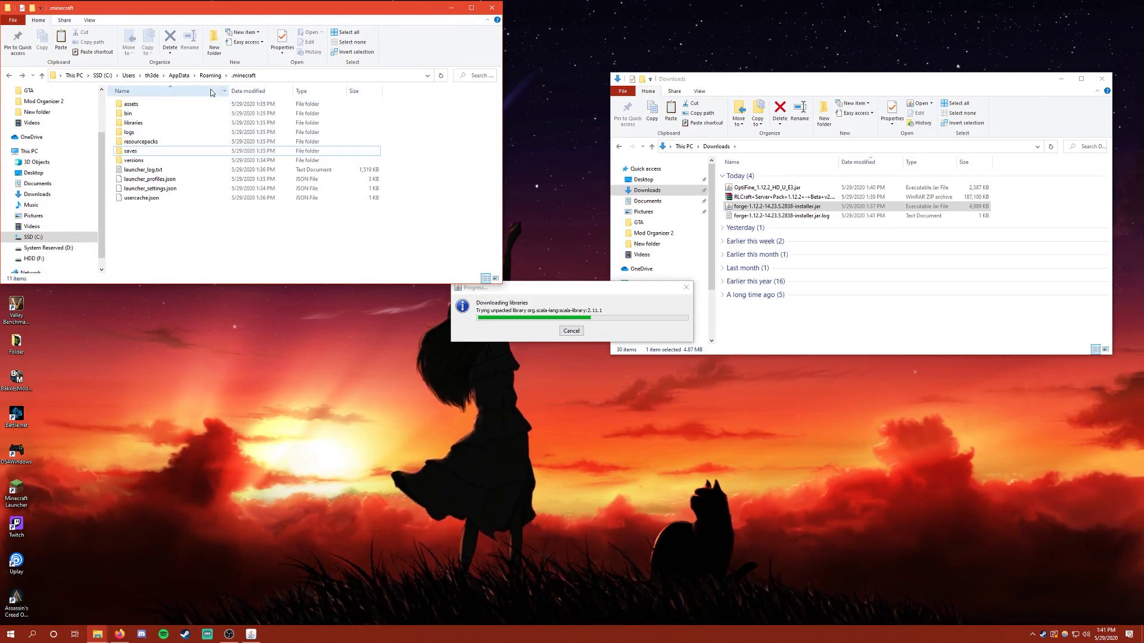
{"action": "left_click_drag", "start_coordinate": [224, 12], "coordinate": [861, 92]}
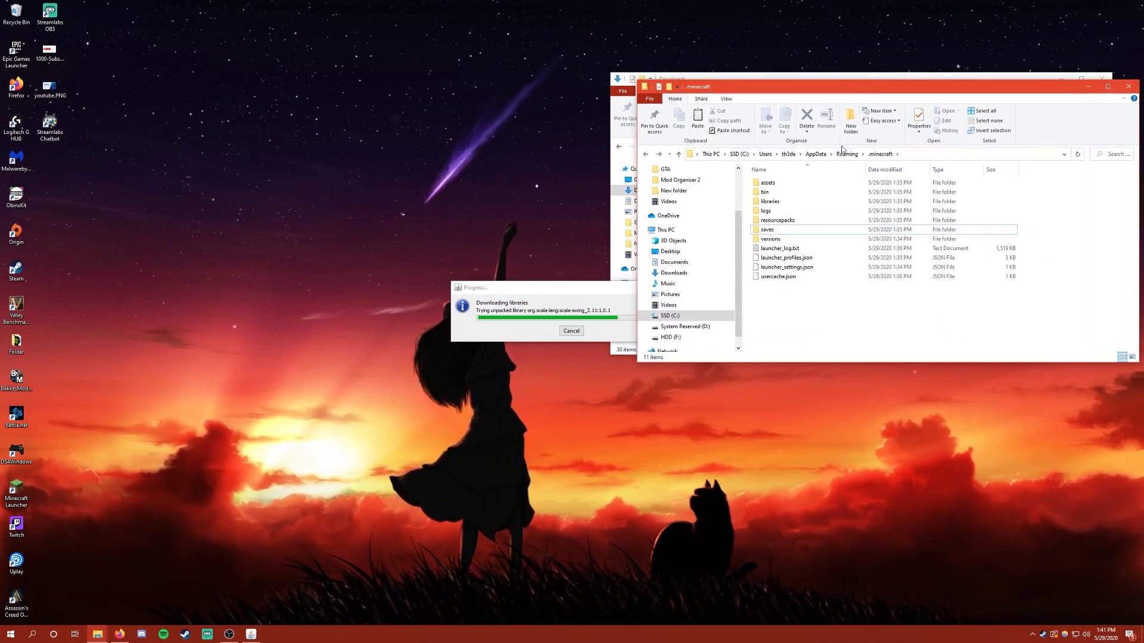
{"action": "left_click_drag", "start_coordinate": [521, 288], "coordinate": [396, 135]}
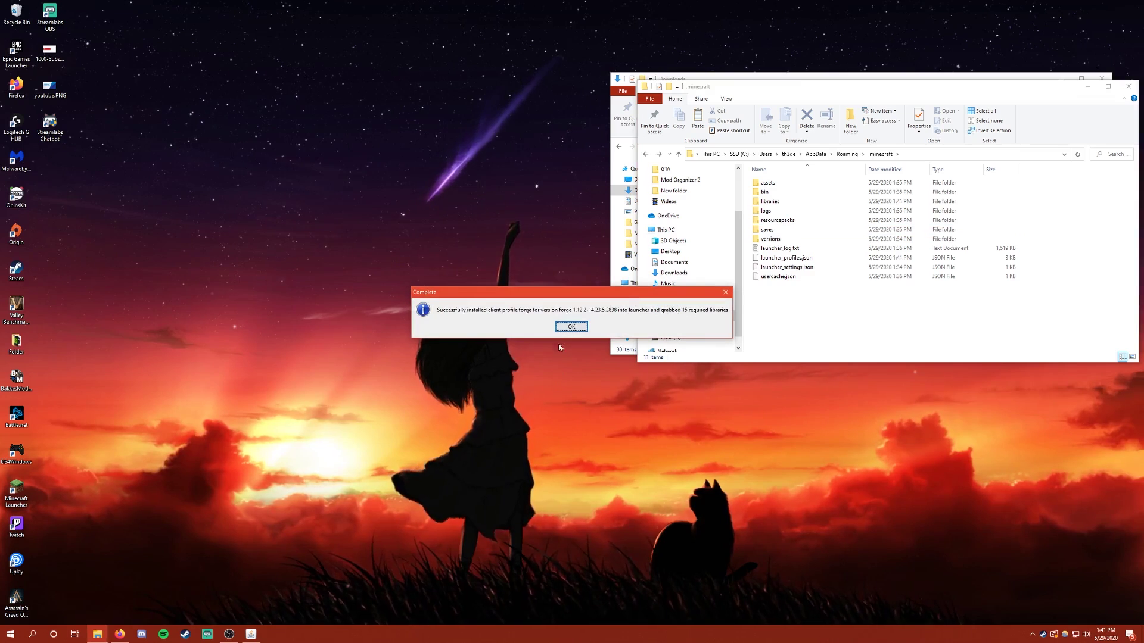
{"action": "left_click", "coordinate": [571, 326]}
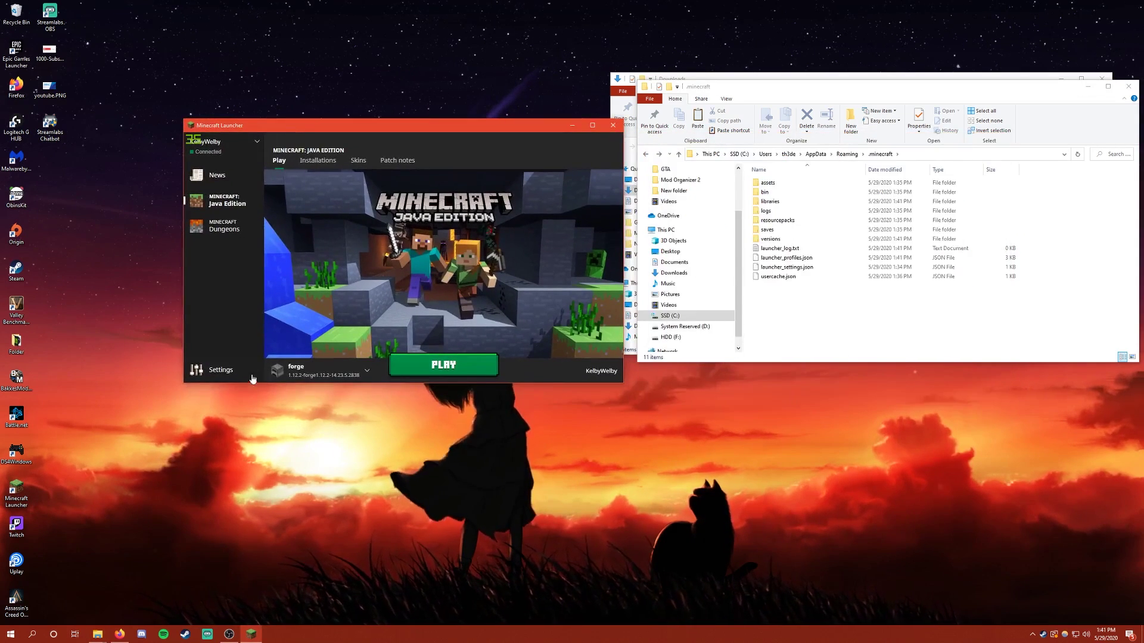
Launch Minecraft with the forge 1.12.2-14.23.5.2838 installation and move the game window clear of the folder windows
{"action": "left_click", "coordinate": [293, 374]}
{"action": "left_click", "coordinate": [409, 368]}
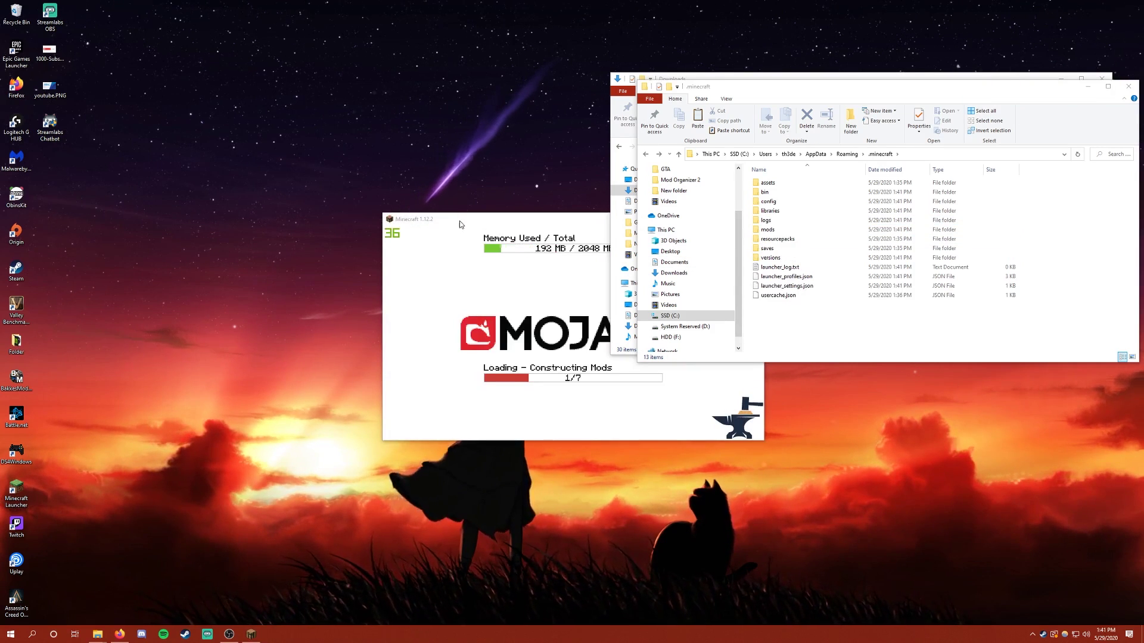
{"action": "left_click_drag", "start_coordinate": [459, 224], "coordinate": [250, 141]}
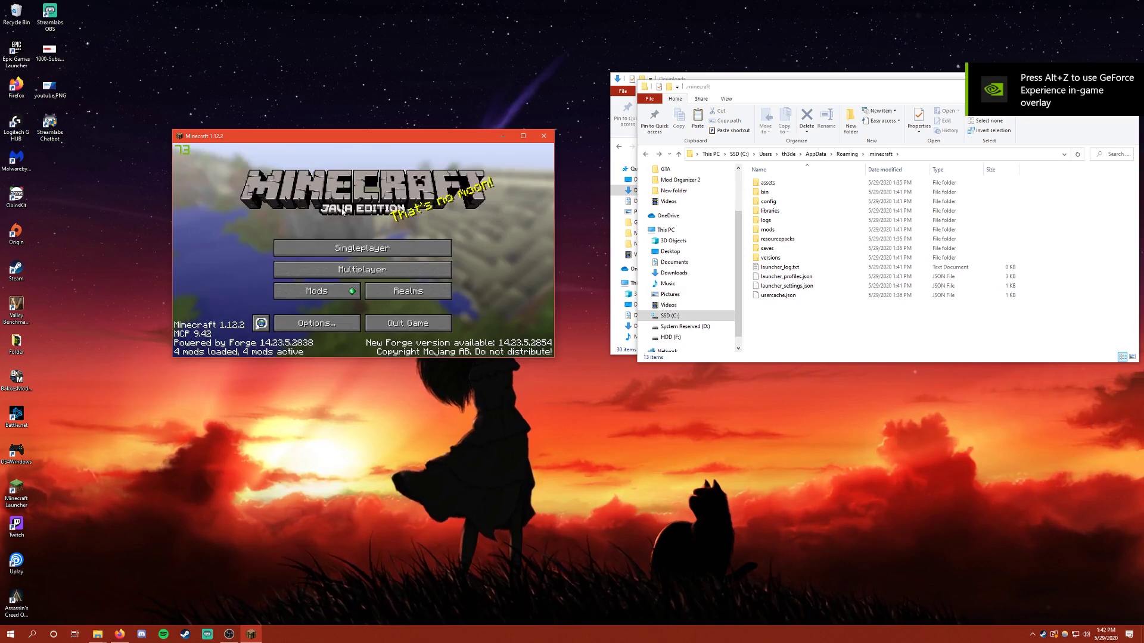
Create a new singleplayer world to test Forge, leave it for the title screen and quit the game
{"action": "left_click", "coordinate": [366, 249]}
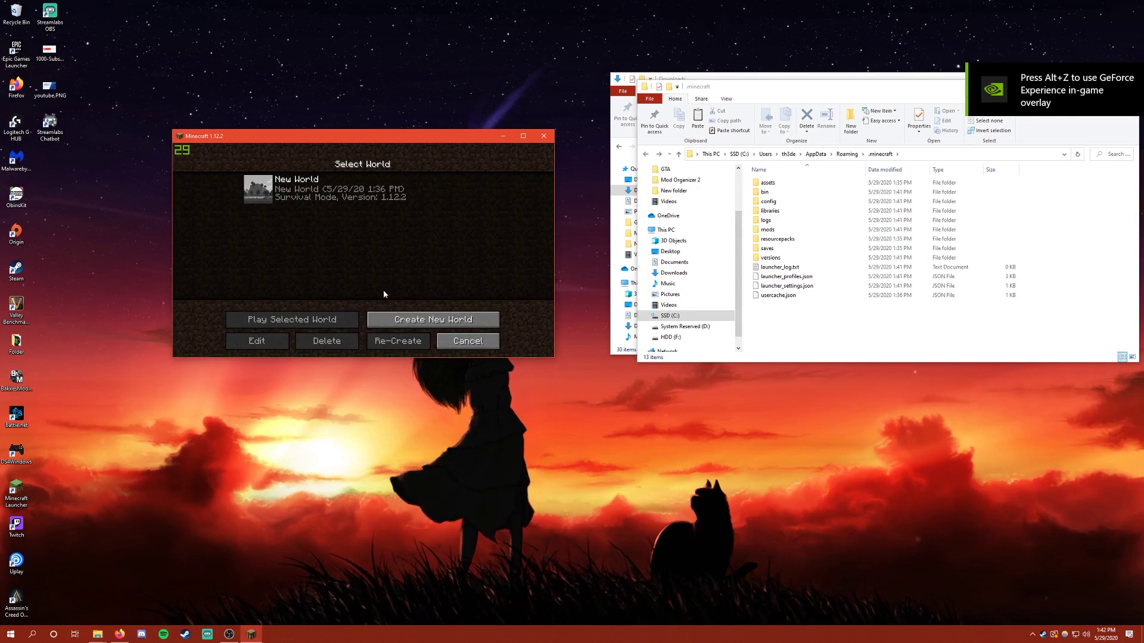
{"action": "left_click", "coordinate": [384, 326]}
{"action": "left_click", "coordinate": [308, 343]}
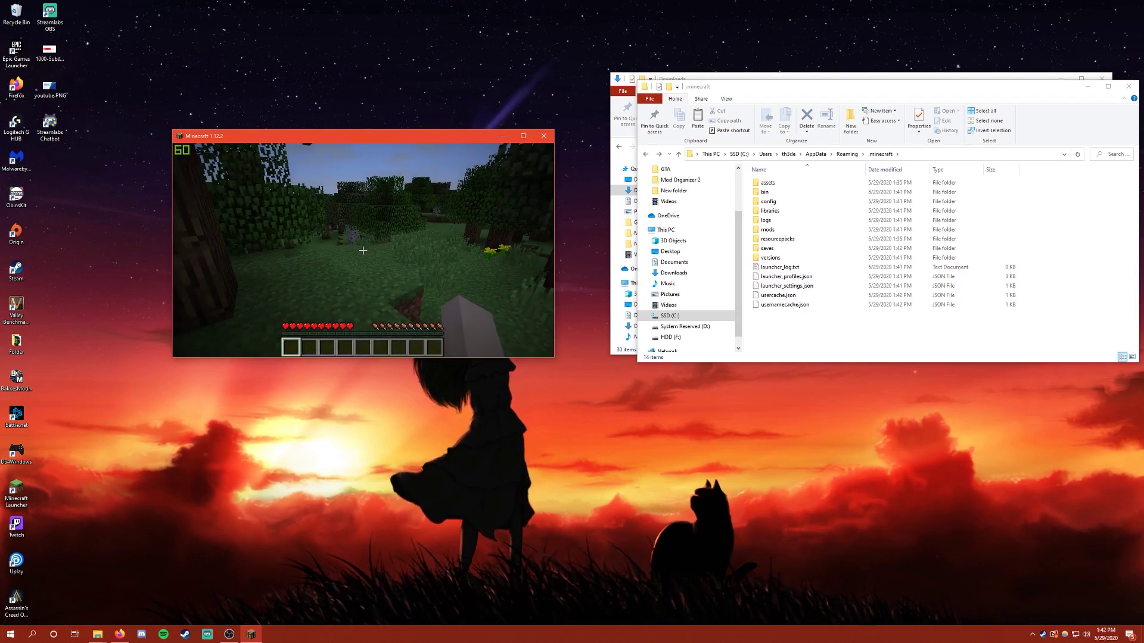
{"action": "key", "text": "Escape"}
{"action": "left_click", "coordinate": [369, 300]}
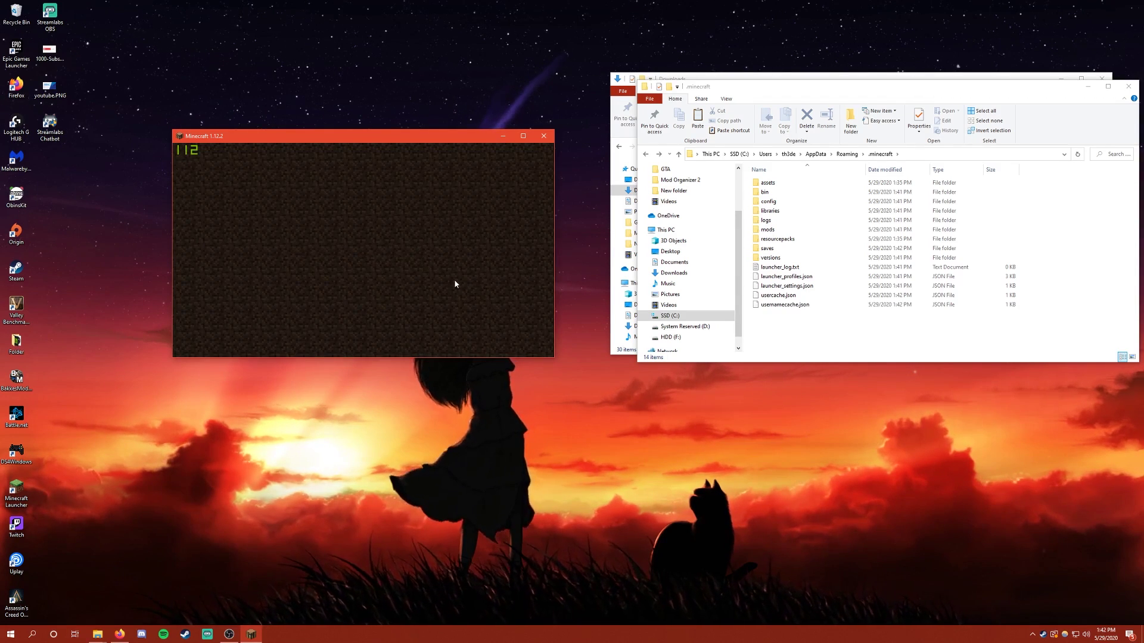
{"action": "left_click", "coordinate": [406, 324]}
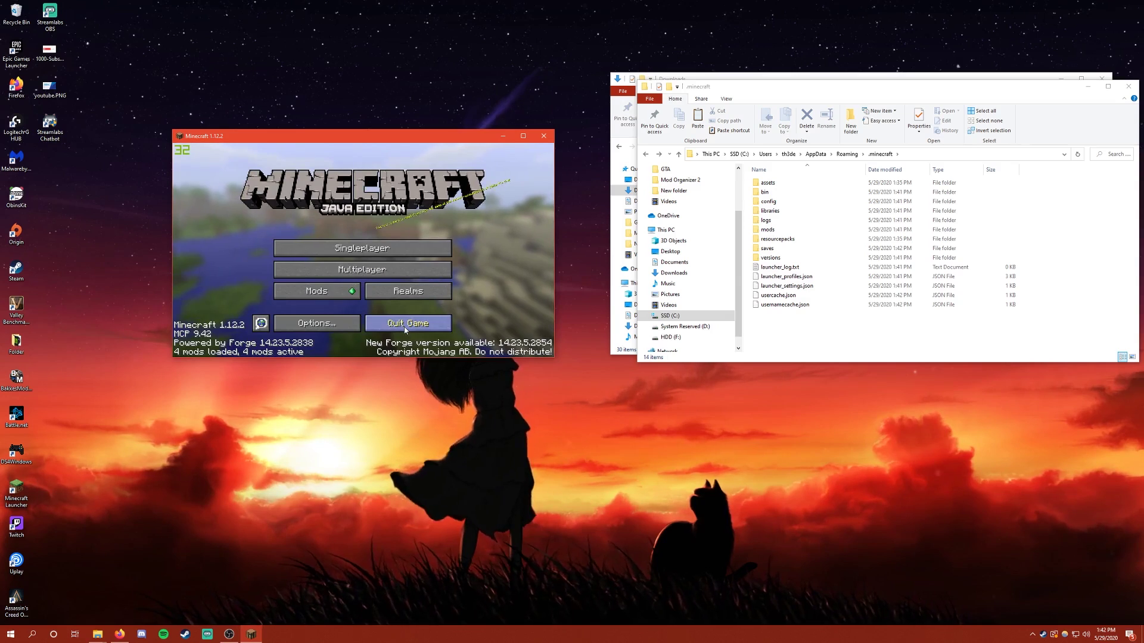
Copy all contents of the RLCraft Server Pack 1.12.2 Beta v2.8.2 zip into .minecraft, replacing the files with the same names
{"action": "left_click_drag", "start_coordinate": [835, 86], "coordinate": [267, 76]}
{"action": "left_click", "coordinate": [744, 214]}
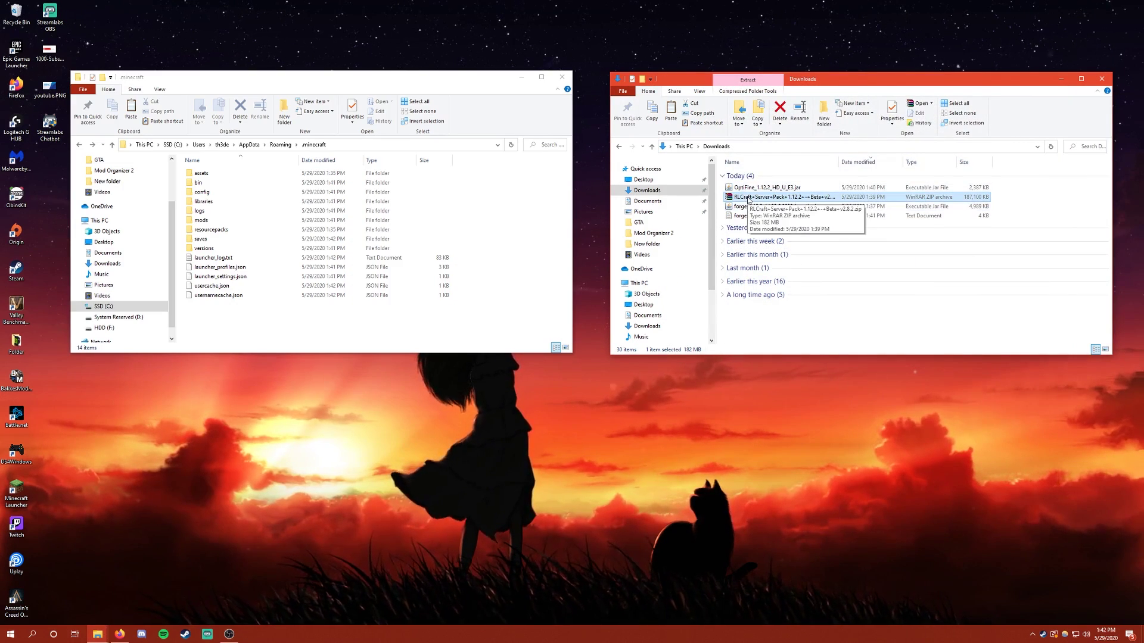
{"action": "double_click", "coordinate": [748, 198]}
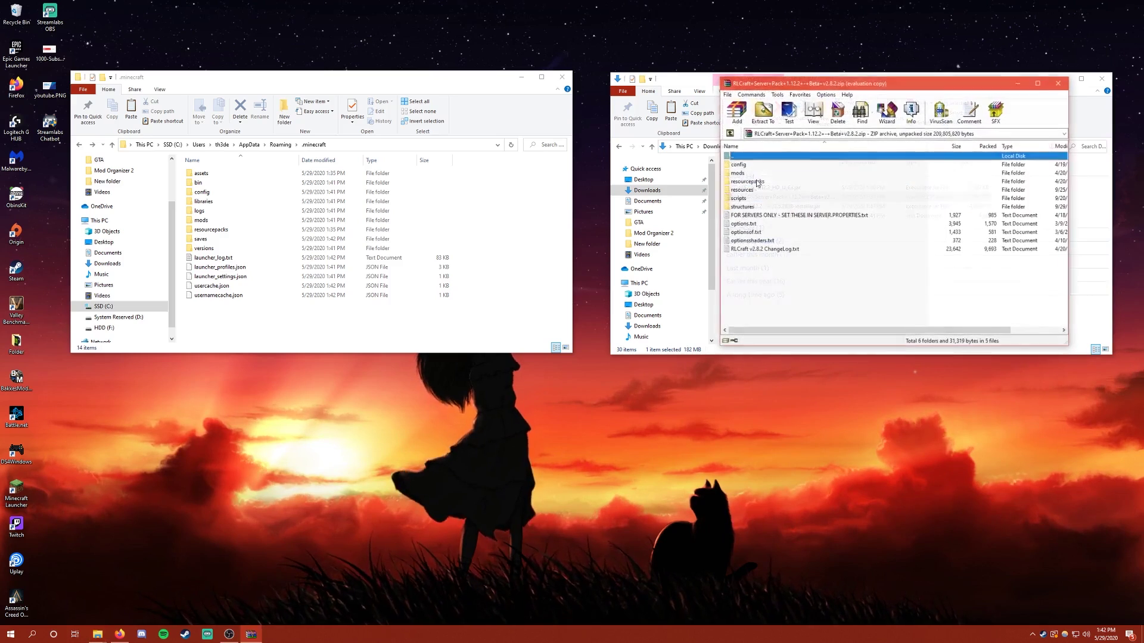
{"action": "left_click_drag", "start_coordinate": [732, 270], "coordinate": [771, 167]}
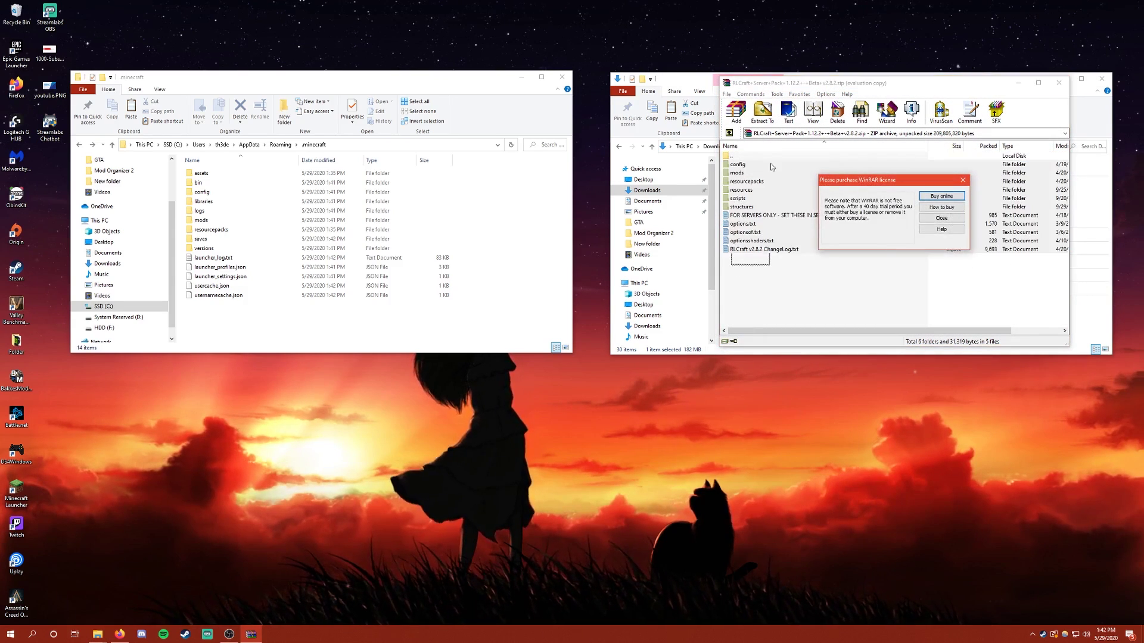
{"action": "left_click", "coordinate": [957, 220]}
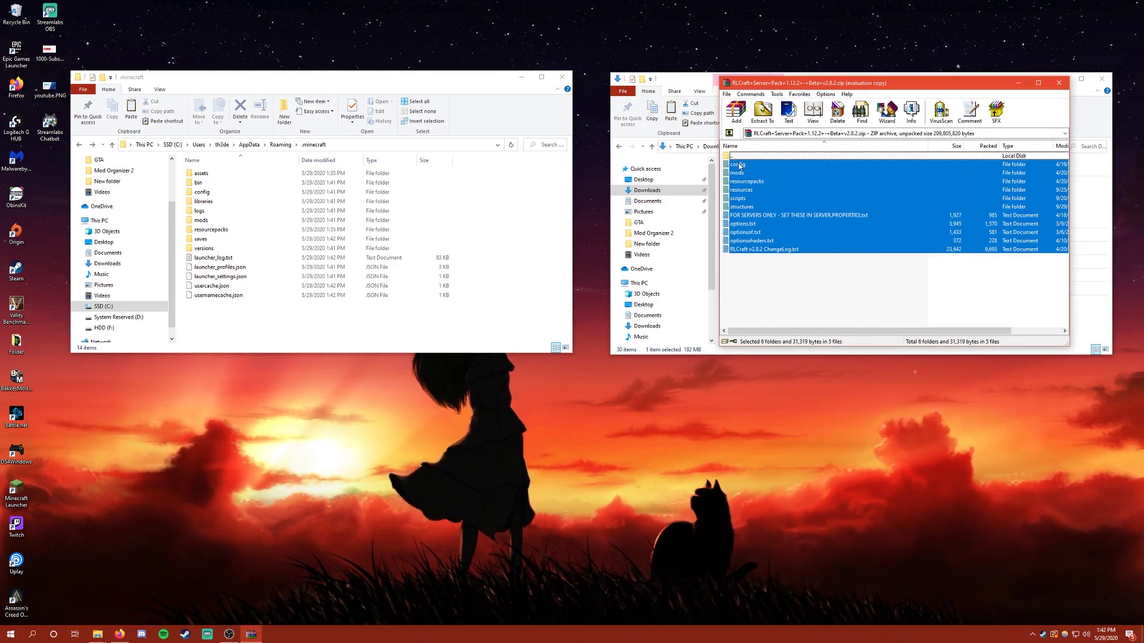
{"action": "left_click_drag", "start_coordinate": [740, 167], "coordinate": [489, 217]}
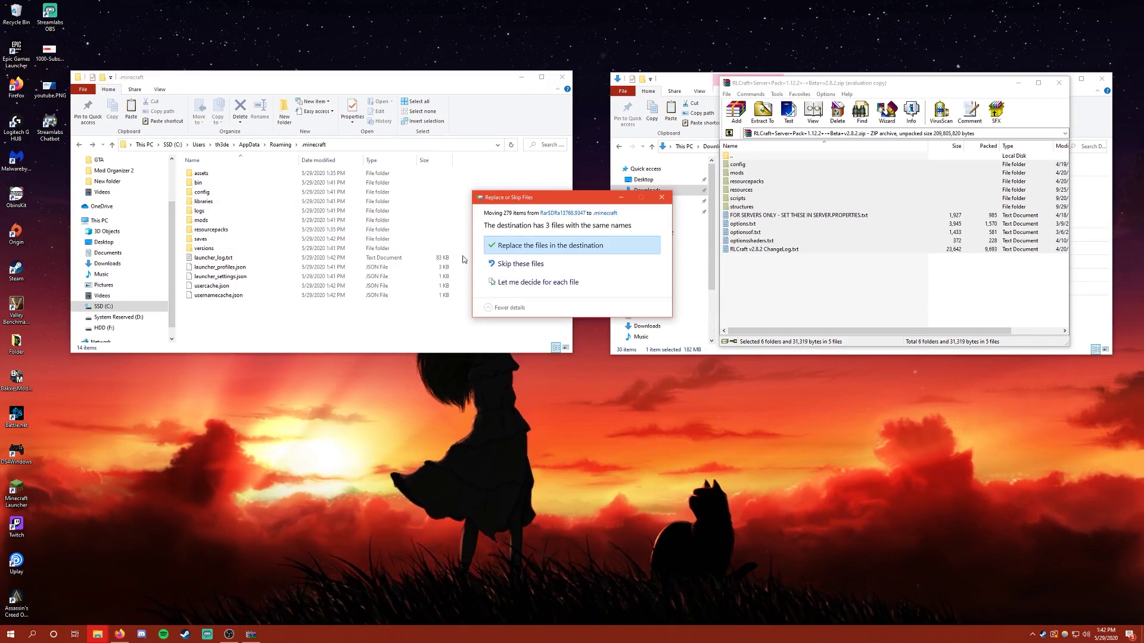
{"action": "left_click", "coordinate": [554, 250]}
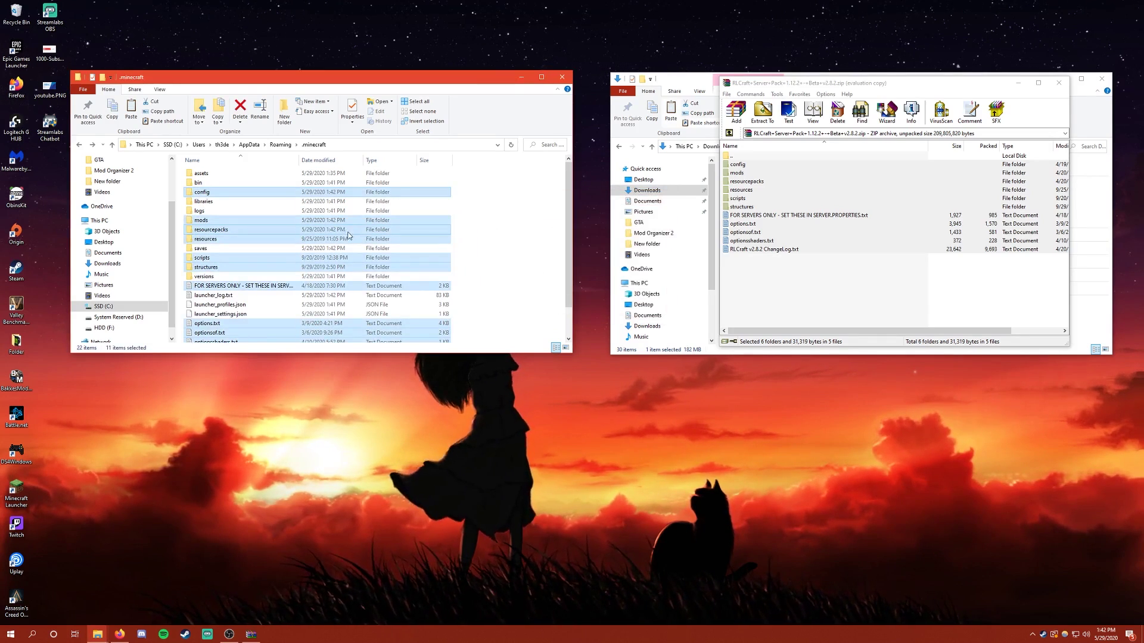
{"action": "left_click", "coordinate": [495, 255]}
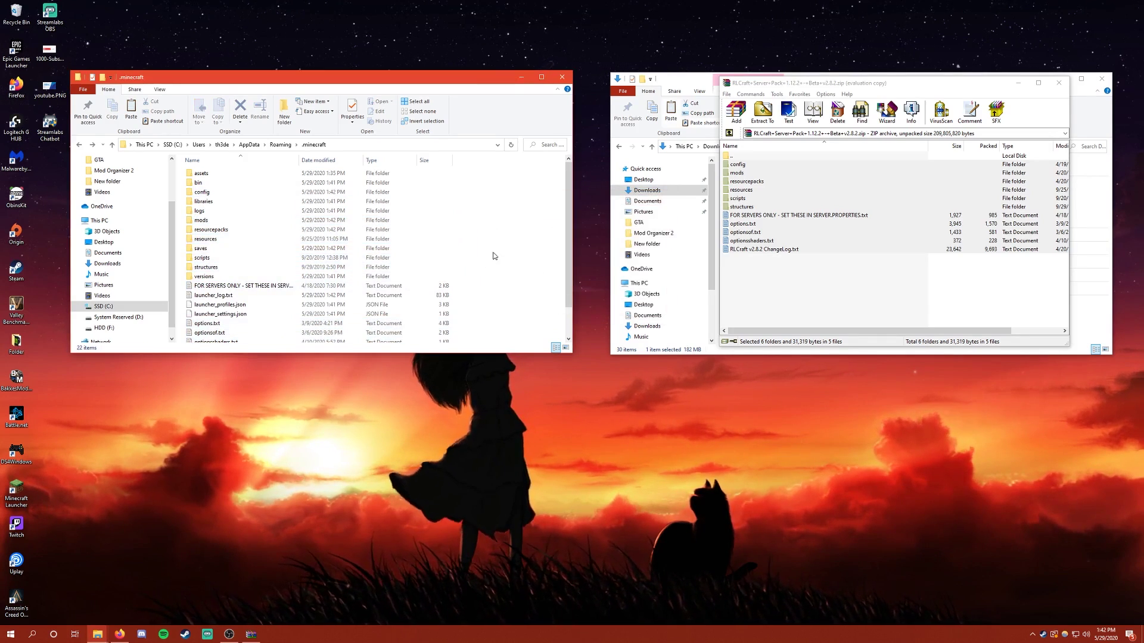
Look through .minecraft's mods folder, close the archive and move OptiFine_1.12.2_HD_U_E3.jar from Downloads into that folder
{"action": "double_click", "coordinate": [214, 219]}
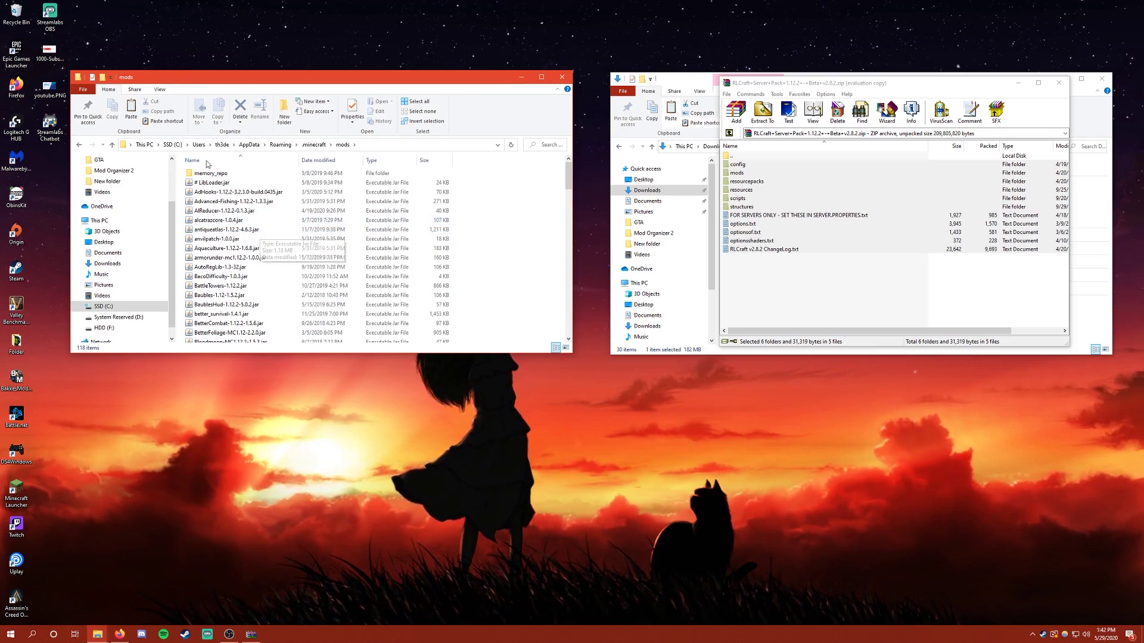
{"action": "scroll", "coordinate": [371, 266], "scroll_direction": "down", "scroll_amount": 20}
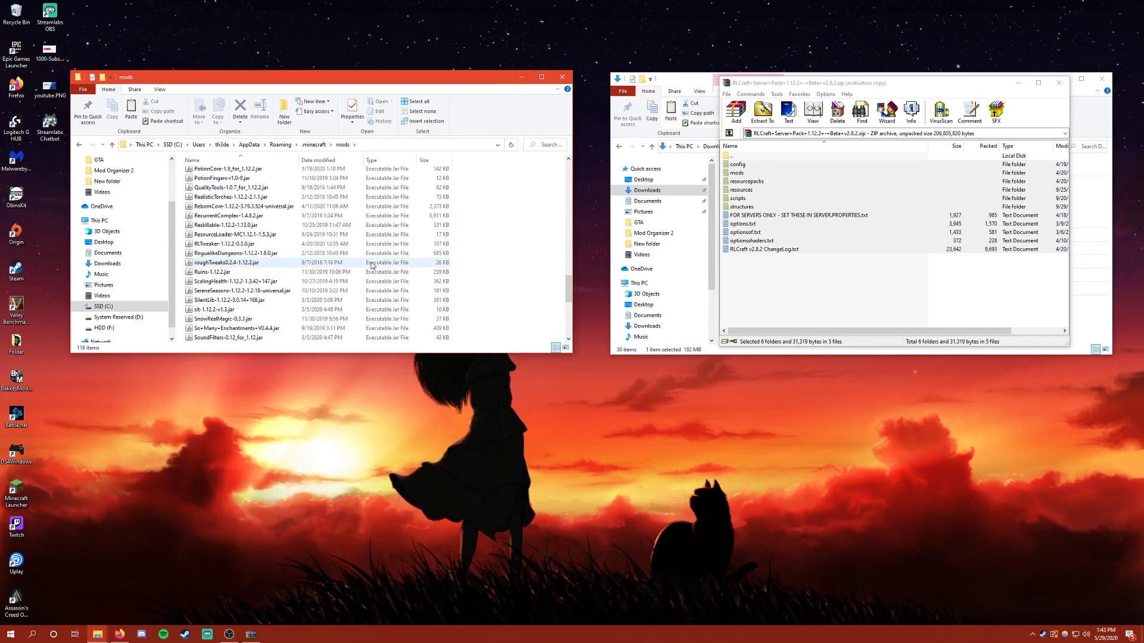
{"action": "scroll", "coordinate": [372, 266], "scroll_direction": "up", "scroll_amount": 20}
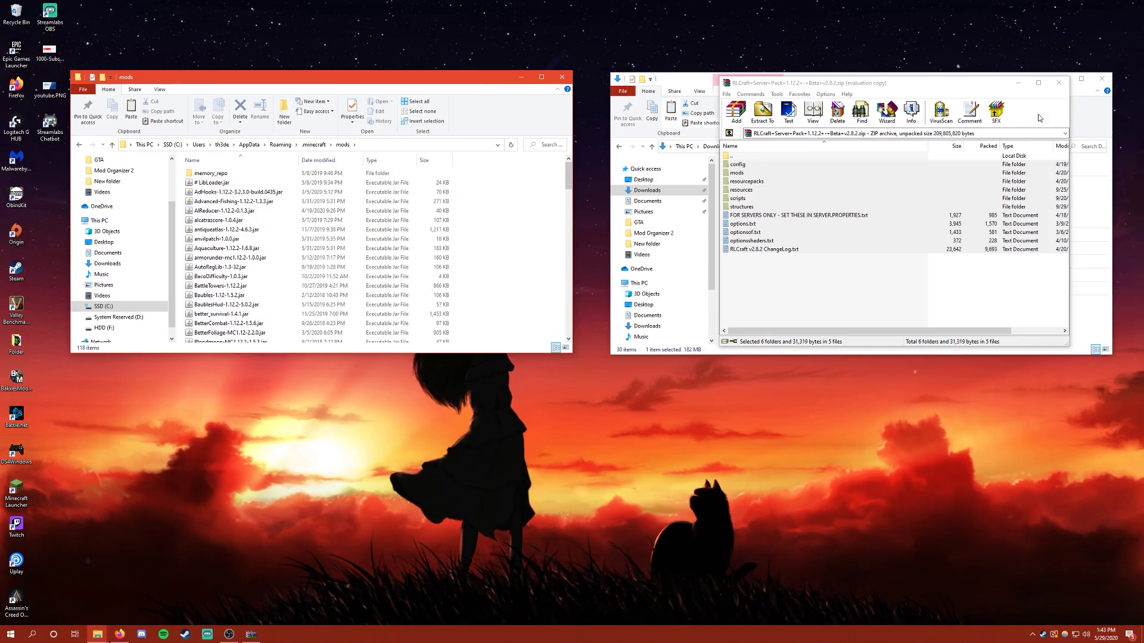
{"action": "left_click", "coordinate": [1058, 83]}
{"action": "left_click", "coordinate": [755, 190]}
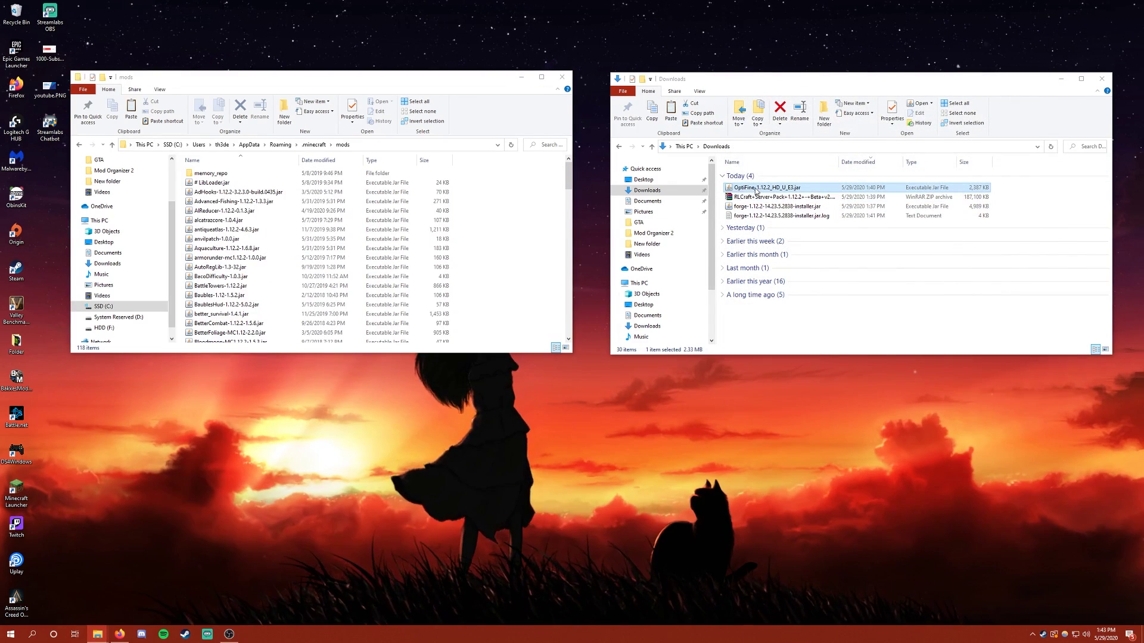
{"action": "left_click_drag", "start_coordinate": [755, 190], "coordinate": [533, 263]}
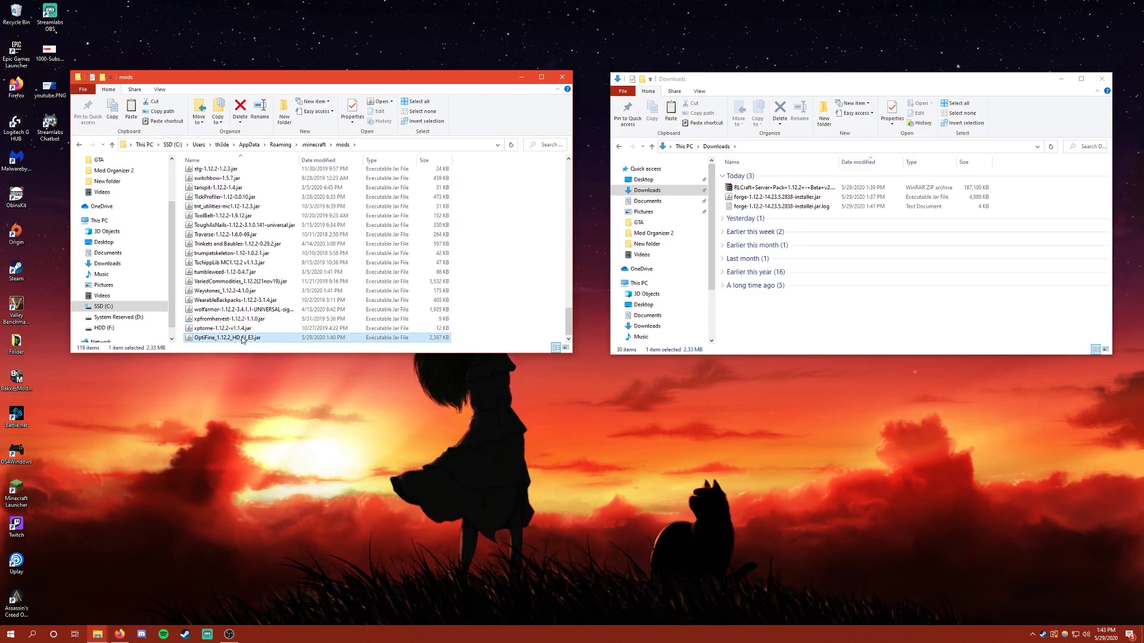
Run the OptiFine jar from the mods folder, install OptiFine HD Ultra E3 into .minecraft and minimise the folder window
{"action": "double_click", "coordinate": [210, 338]}
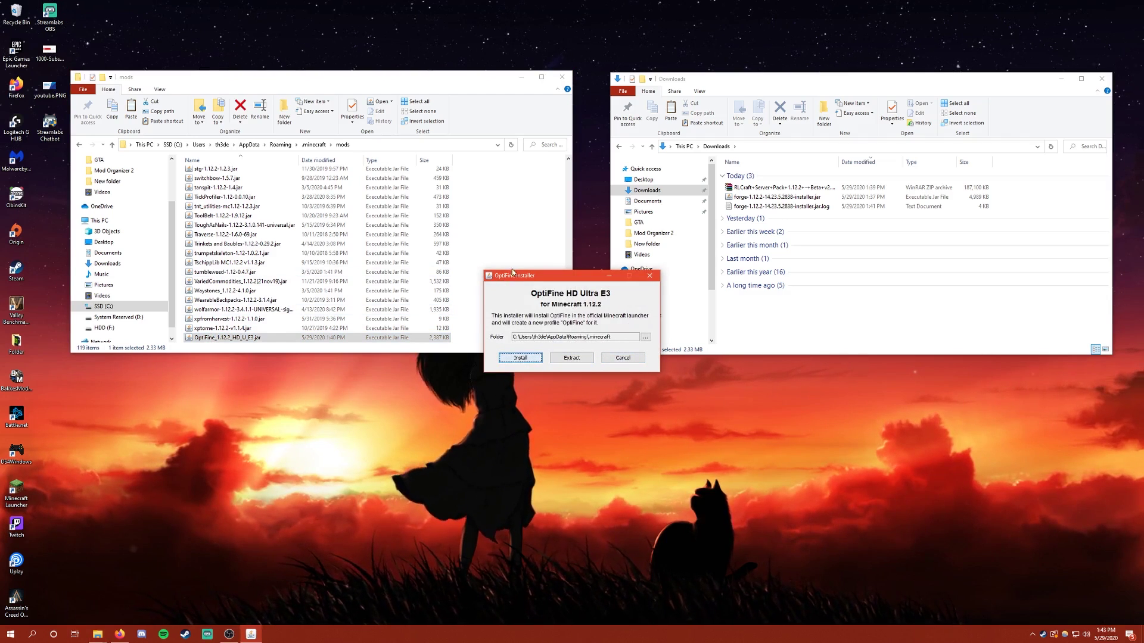
{"action": "key", "text": "Return"}
{"action": "left_click", "coordinate": [573, 328]}
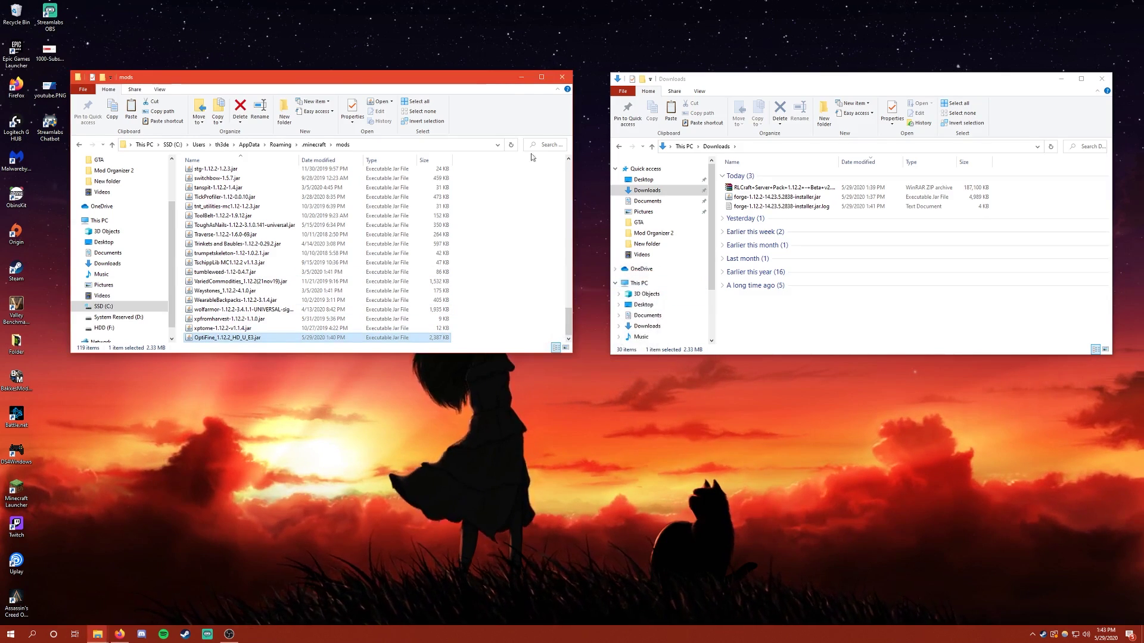
{"action": "left_click", "coordinate": [527, 76]}
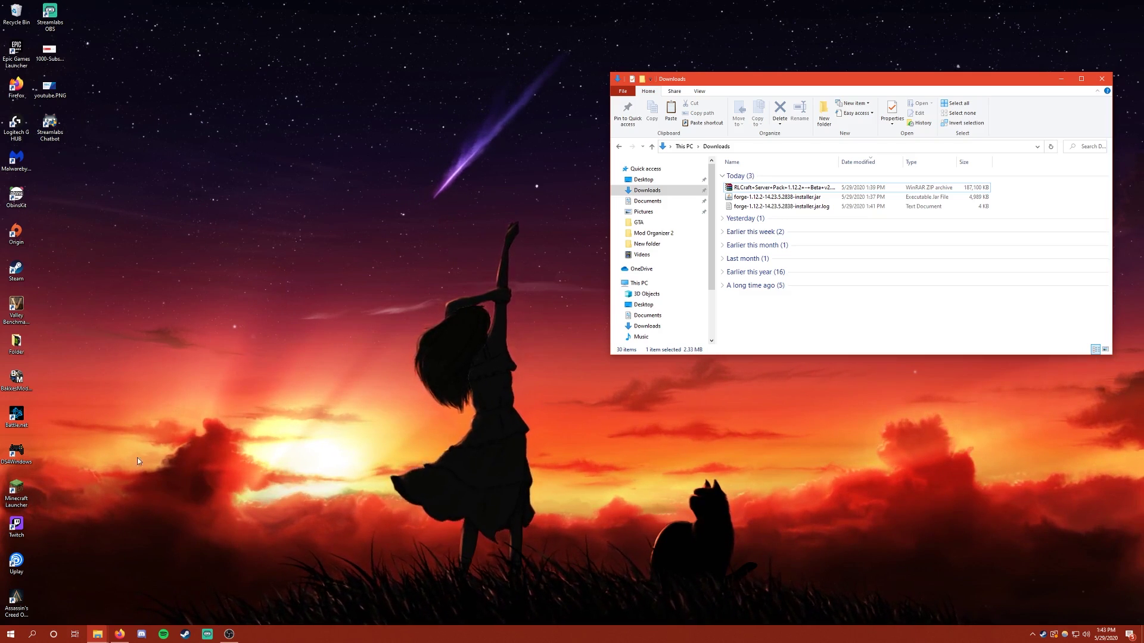
Open the Minecraft Launcher and edit the forge installation with its additional options shown
{"action": "double_click", "coordinate": [17, 490]}
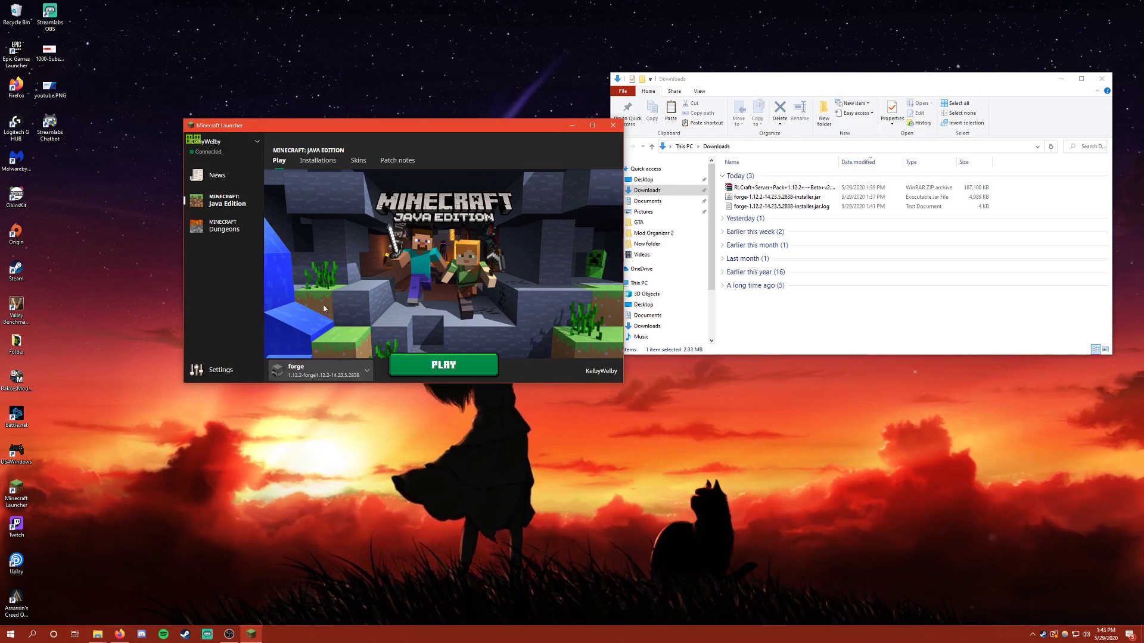
{"action": "left_click", "coordinate": [318, 160]}
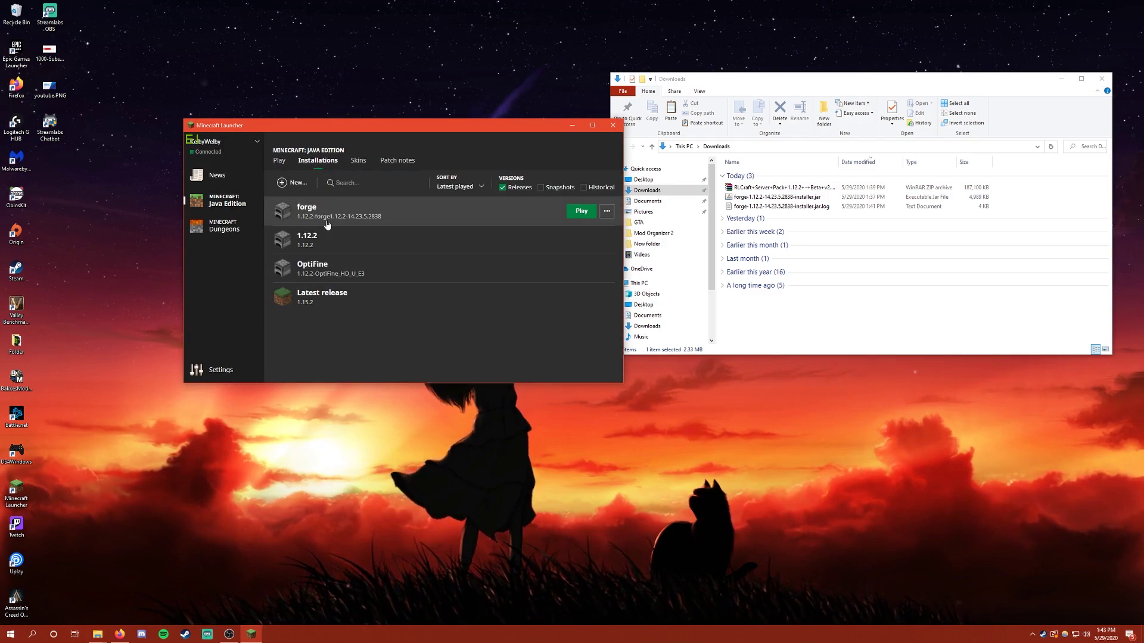
{"action": "left_click", "coordinate": [607, 211]}
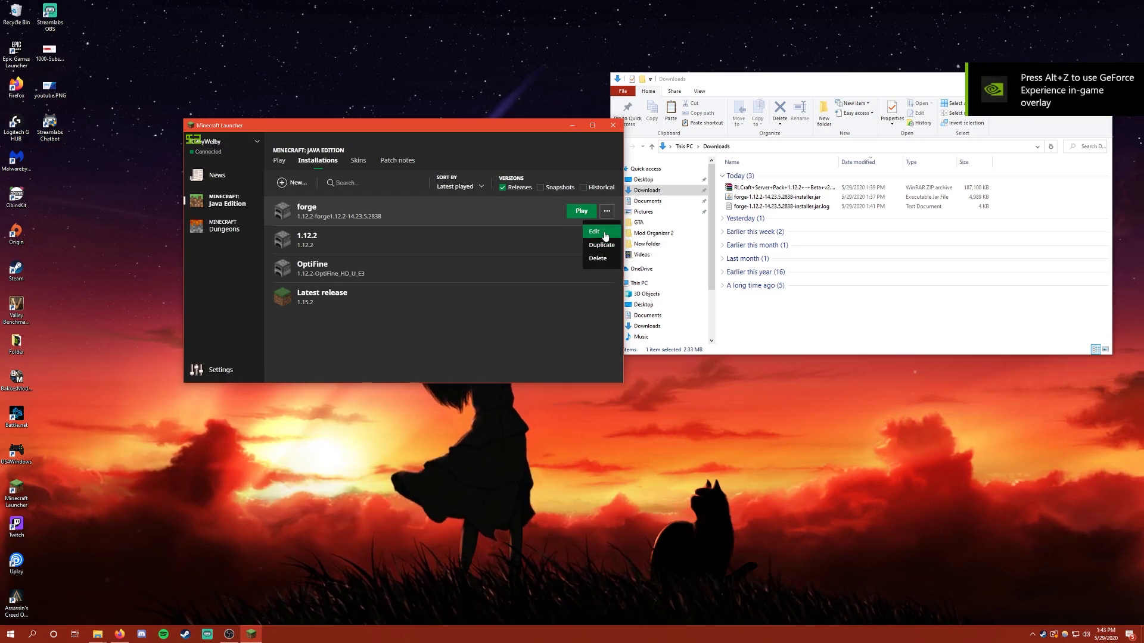
{"action": "left_click", "coordinate": [587, 241]}
{"action": "scroll", "coordinate": [523, 302], "scroll_direction": "down", "scroll_amount": 1}
{"action": "left_click", "coordinate": [465, 331]}
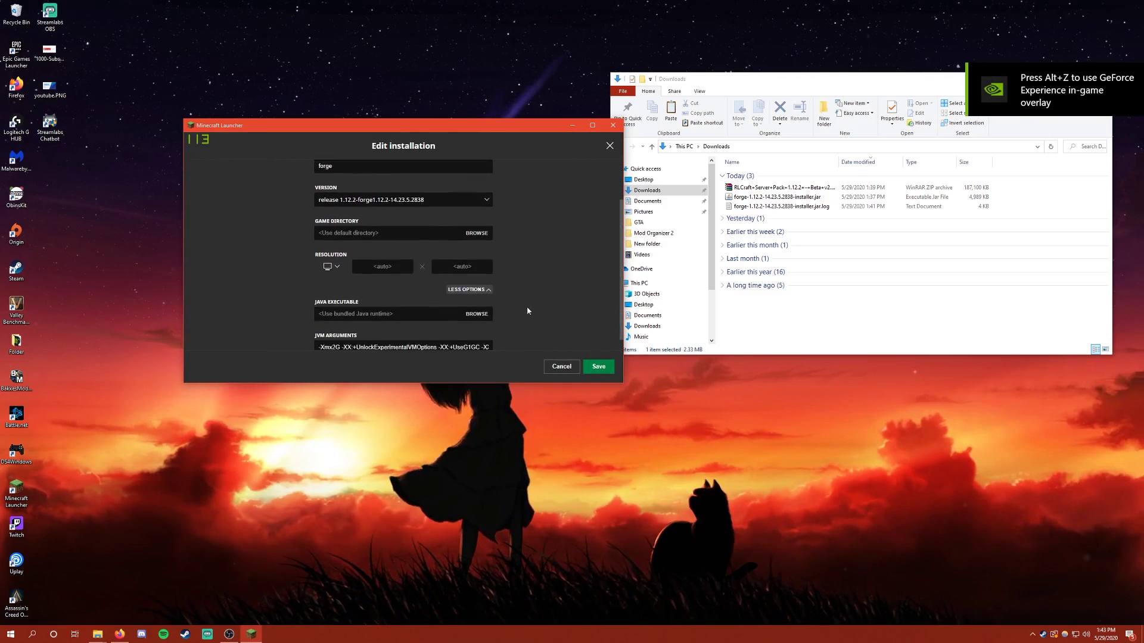
Set the maximum memory in the forge installation's JVM arguments to -Xmx8G and save the installation
{"action": "scroll", "coordinate": [527, 306], "scroll_direction": "down", "scroll_amount": 2}
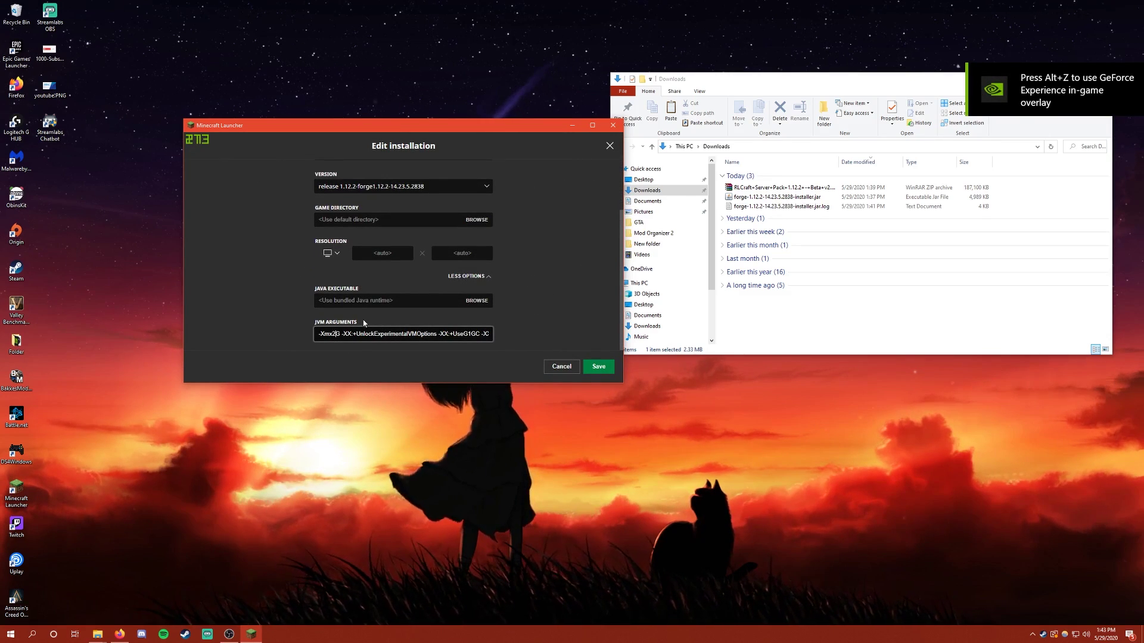
{"action": "key", "text": "Right"}
{"action": "key", "text": "Right"}
{"action": "key", "text": "Right"}
{"action": "key", "text": "Right"}
{"action": "key", "text": "Right"}
{"action": "key", "text": "BackSpace"}
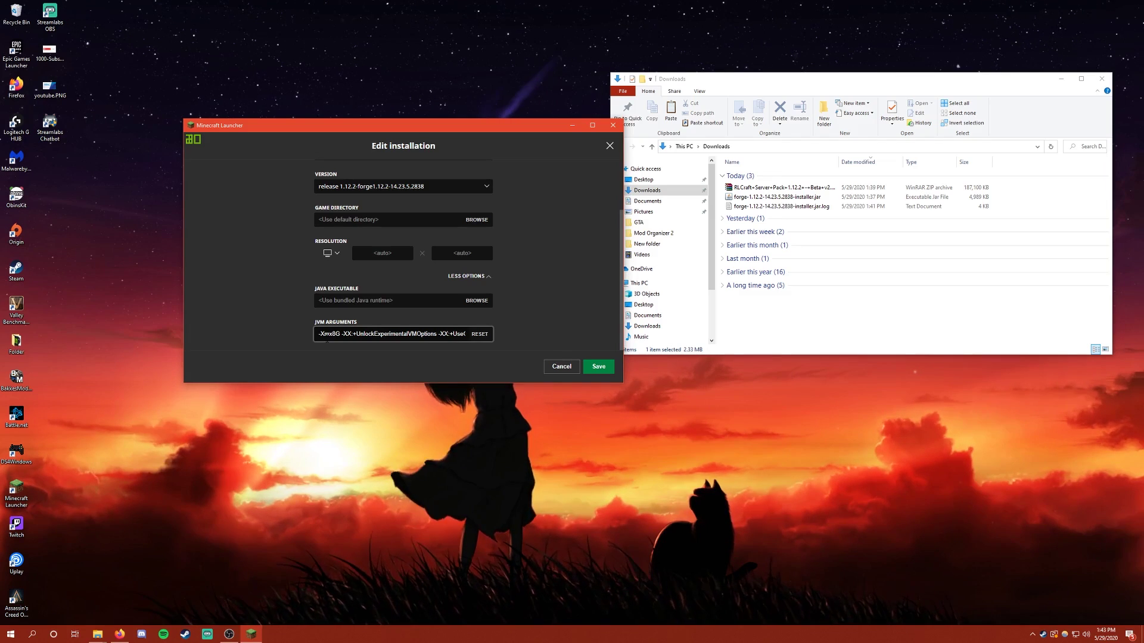
{"action": "left_click", "coordinate": [598, 367]}
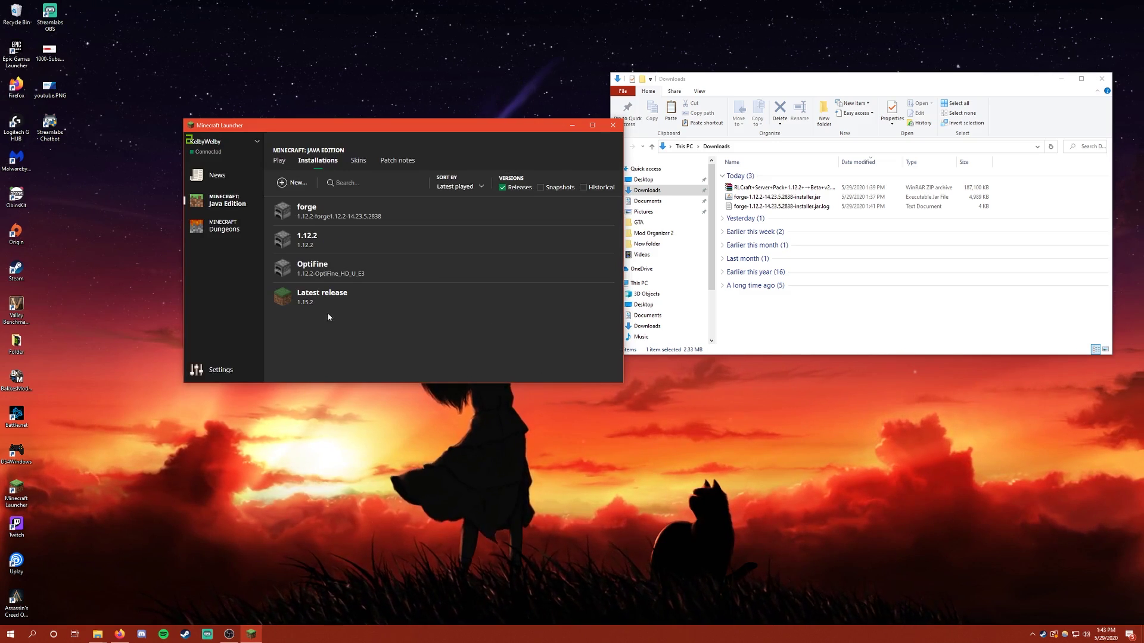
Launch the game with the forge installation, look through the list of loaded mods and return to the RLCraft title screen
{"action": "left_click", "coordinate": [279, 161]}
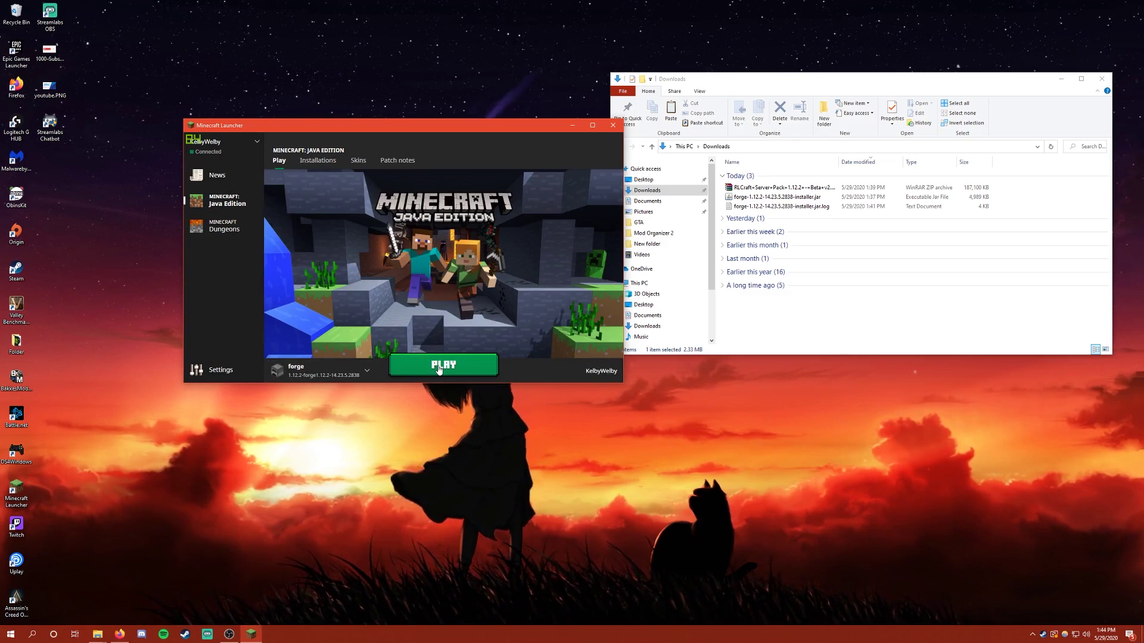
{"action": "left_click", "coordinate": [492, 366]}
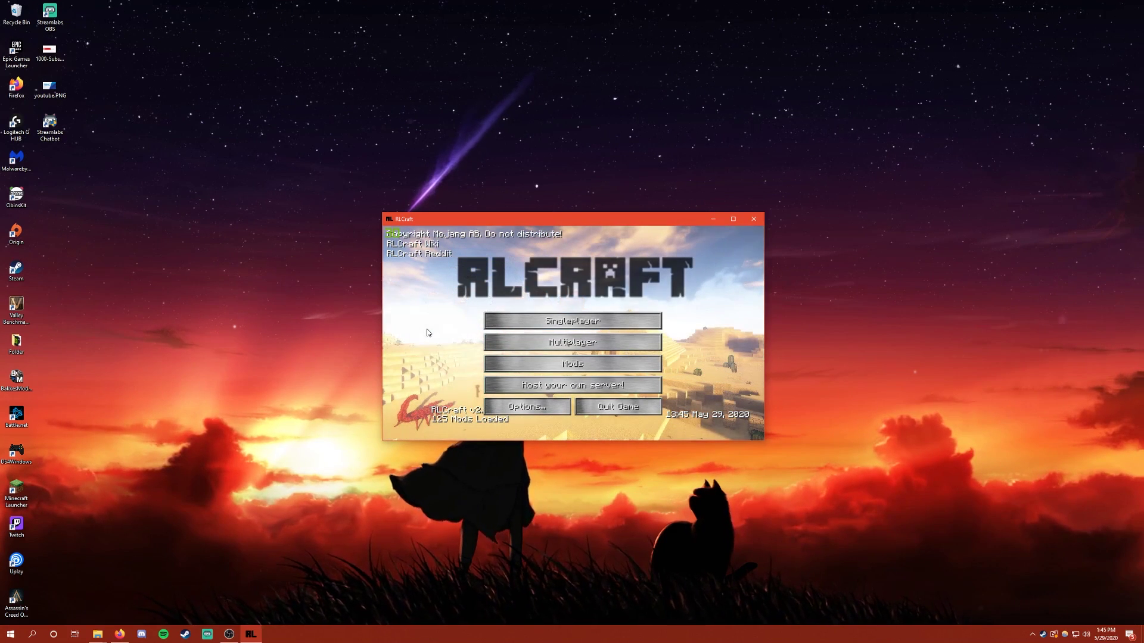
{"action": "left_click", "coordinate": [592, 365]}
{"action": "left_click_drag", "start_coordinate": [523, 271], "coordinate": [521, 358]}
{"action": "left_click", "coordinate": [575, 415]}
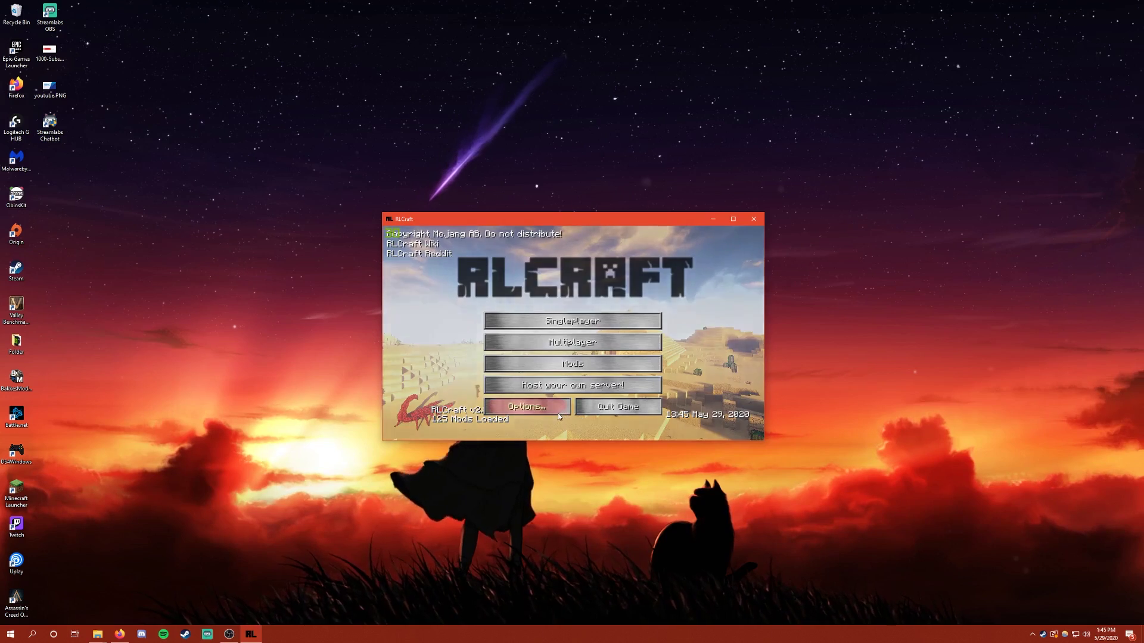
Review the OptiFine video settings, shader list and shaderpacks folder, close the folder and return to the title screen
{"action": "left_click", "coordinate": [559, 415]}
{"action": "left_click", "coordinate": [504, 327]}
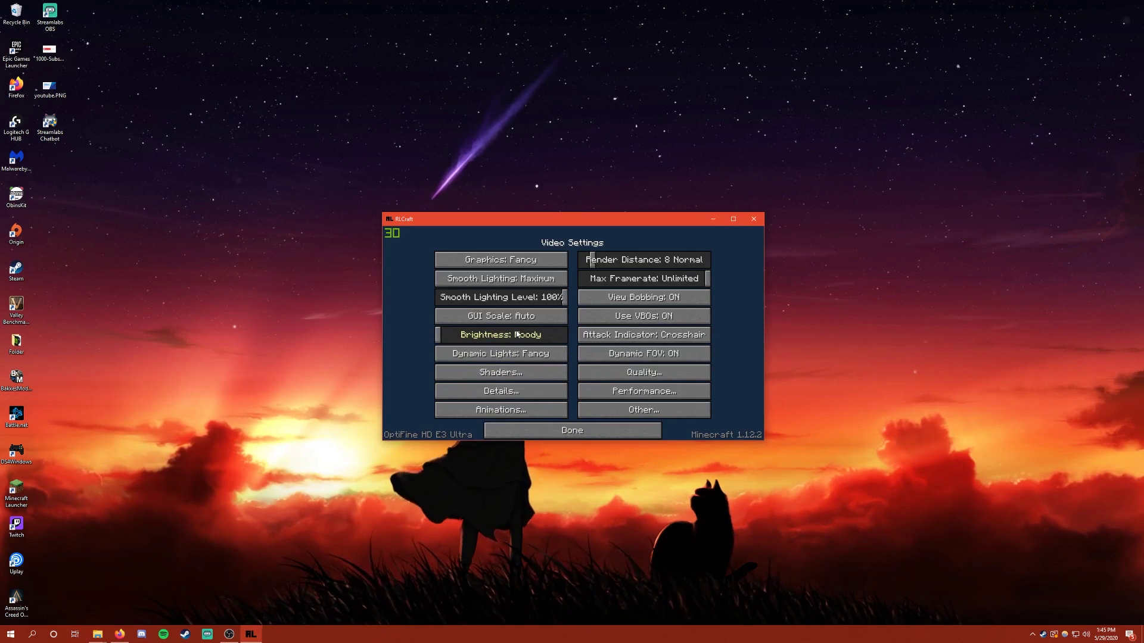
{"action": "left_click", "coordinate": [508, 374]}
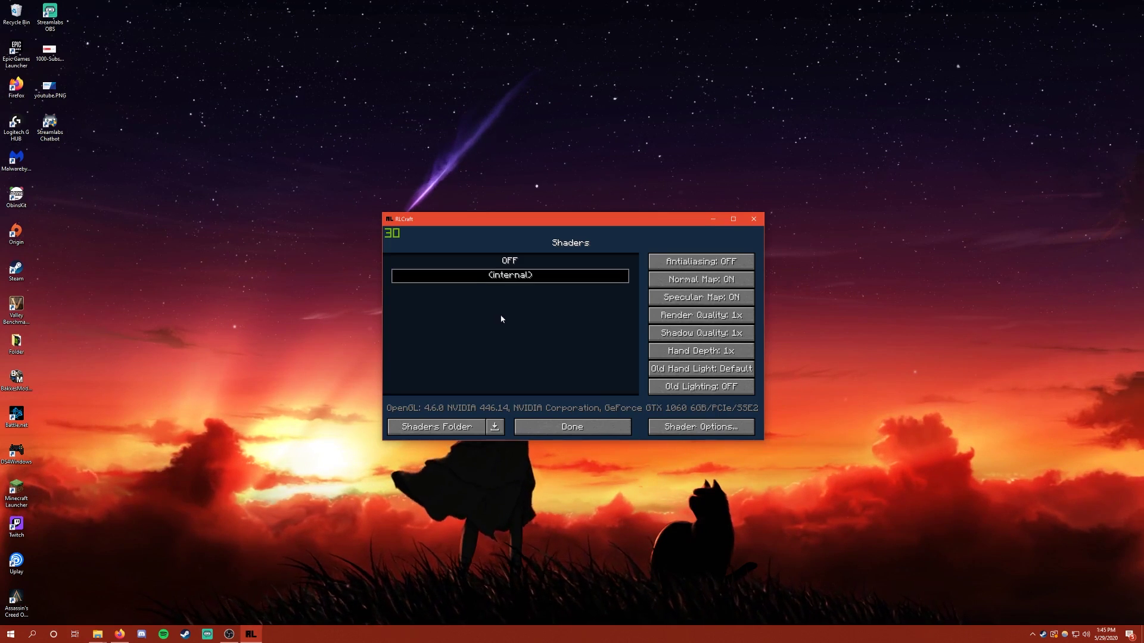
{"action": "left_click", "coordinate": [451, 427]}
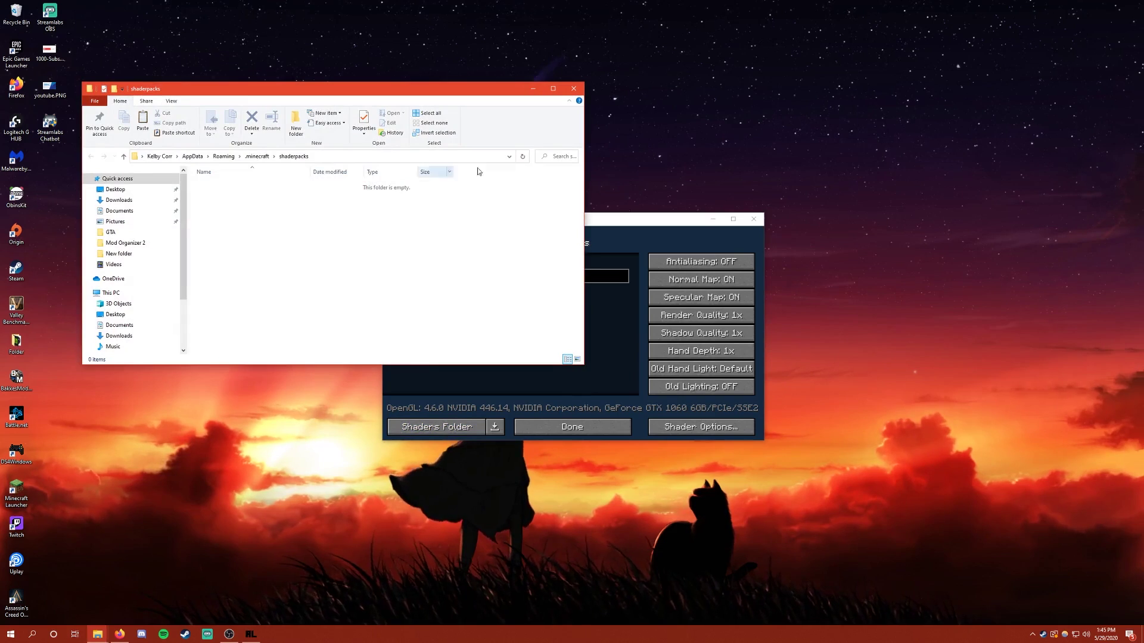
{"action": "left_click", "coordinate": [573, 90]}
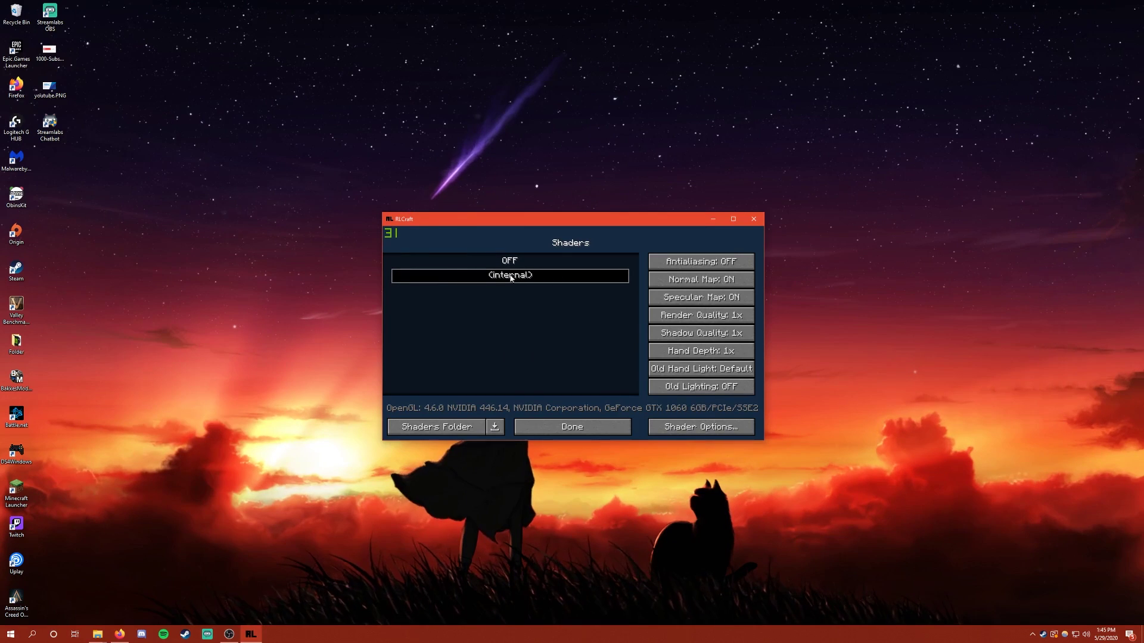
{"action": "left_click", "coordinate": [563, 426]}
{"action": "left_click", "coordinate": [559, 425]}
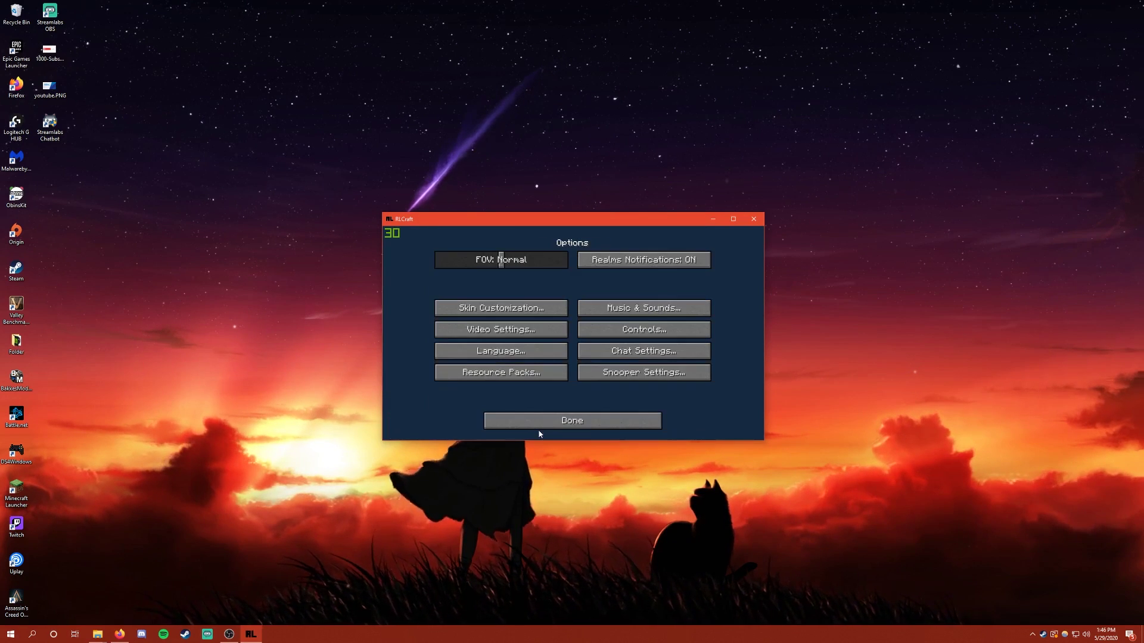
{"action": "left_click", "coordinate": [559, 426]}
Delete both existing New World saves from the singleplayer world list
{"action": "left_click", "coordinate": [615, 320]}
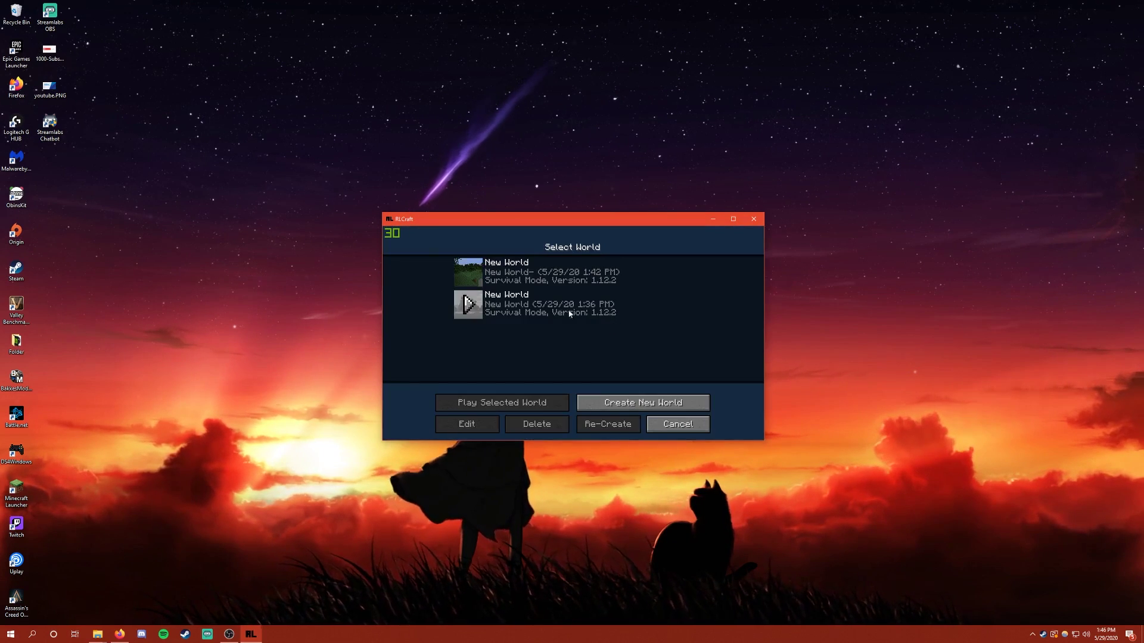
{"action": "left_click", "coordinate": [602, 308]}
{"action": "left_click", "coordinate": [538, 423]}
{"action": "left_click", "coordinate": [548, 357]}
{"action": "left_click", "coordinate": [536, 273]}
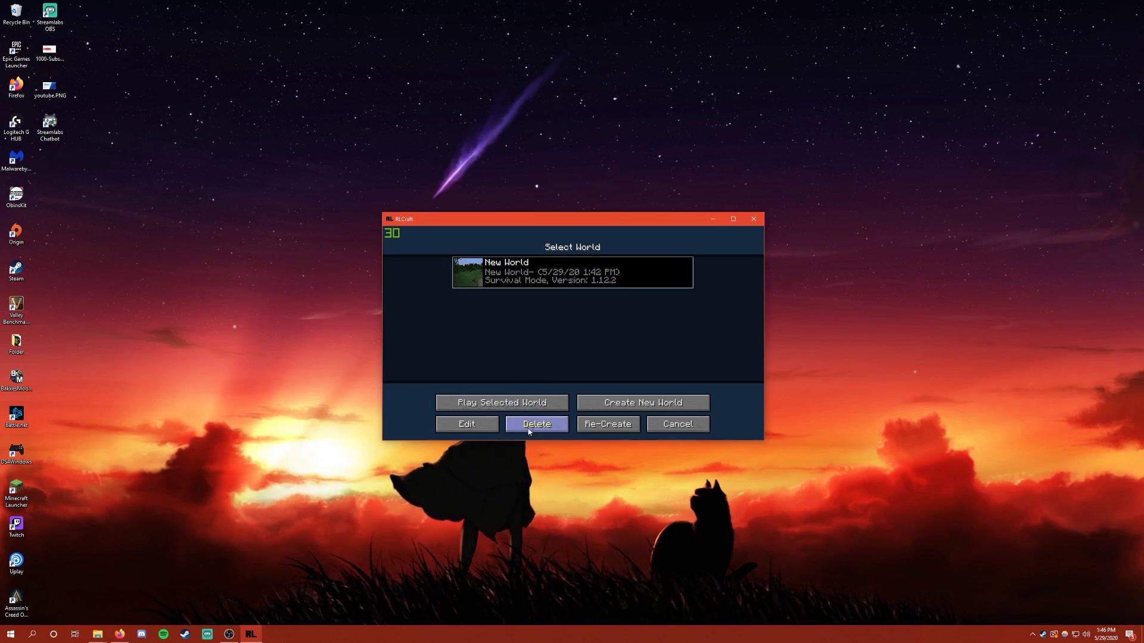
{"action": "left_click", "coordinate": [532, 424]}
{"action": "left_click", "coordinate": [529, 356]}
Create a new Survival world named RLCrafty with the default world options
{"action": "left_click", "coordinate": [640, 402]}
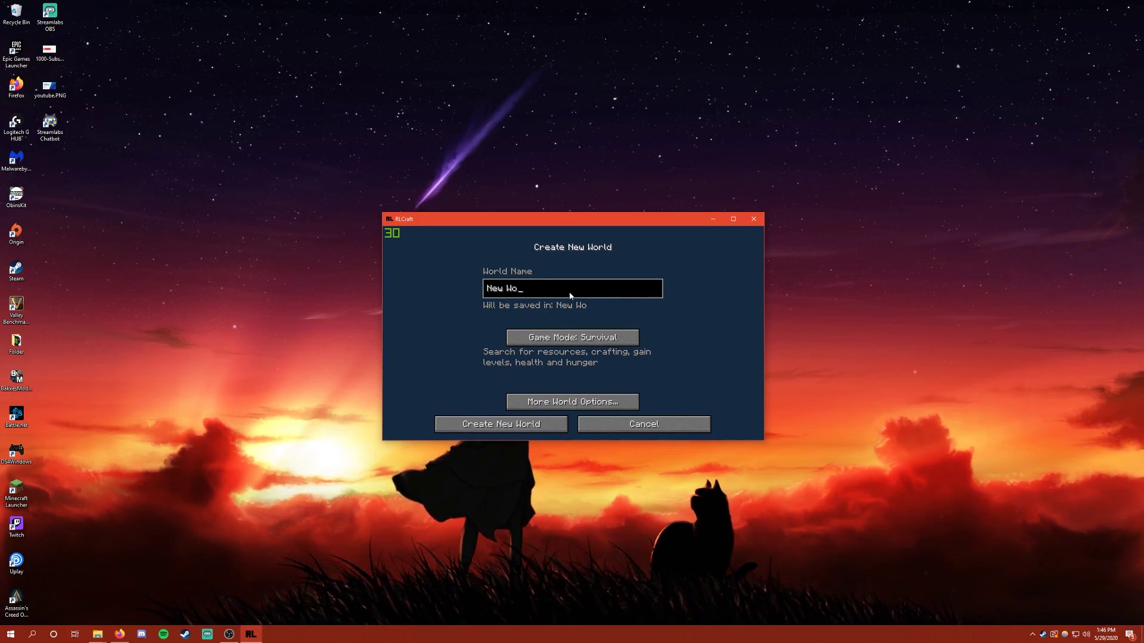
{"action": "key", "text": "BackSpace"}
{"action": "key", "text": "BackSpace"}
{"action": "key", "text": "BackSpace"}
{"action": "key", "text": "BackSpace"}
{"action": "key", "text": "BackSpace"}
{"action": "key", "text": "BackSpace"}
{"action": "type", "text": "RLCrafty"}
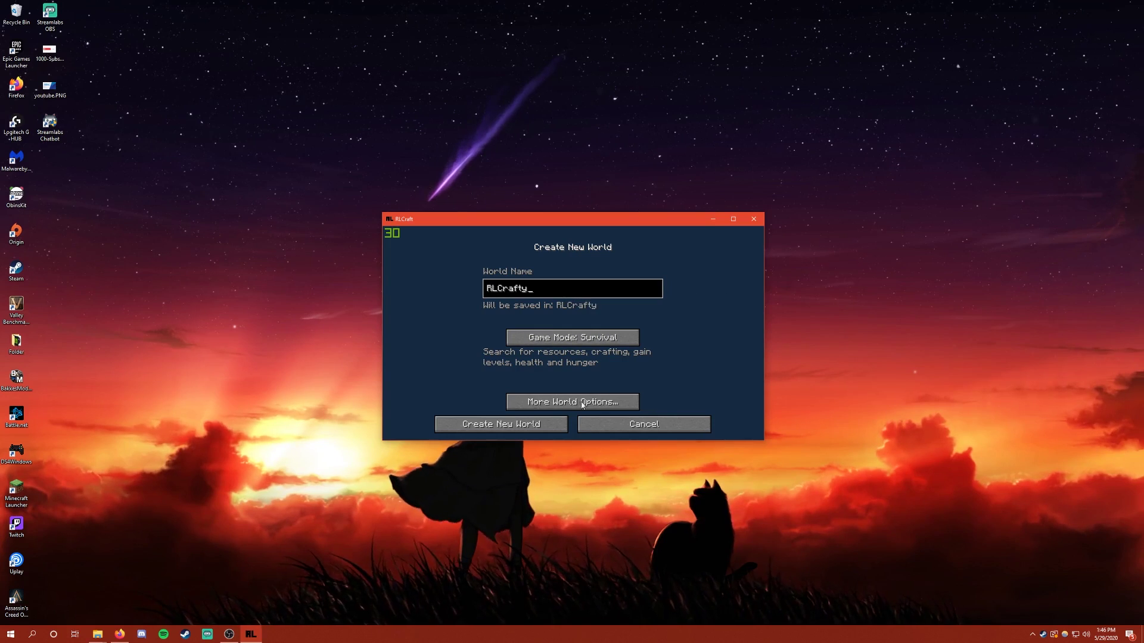
{"action": "left_click", "coordinate": [513, 423]}
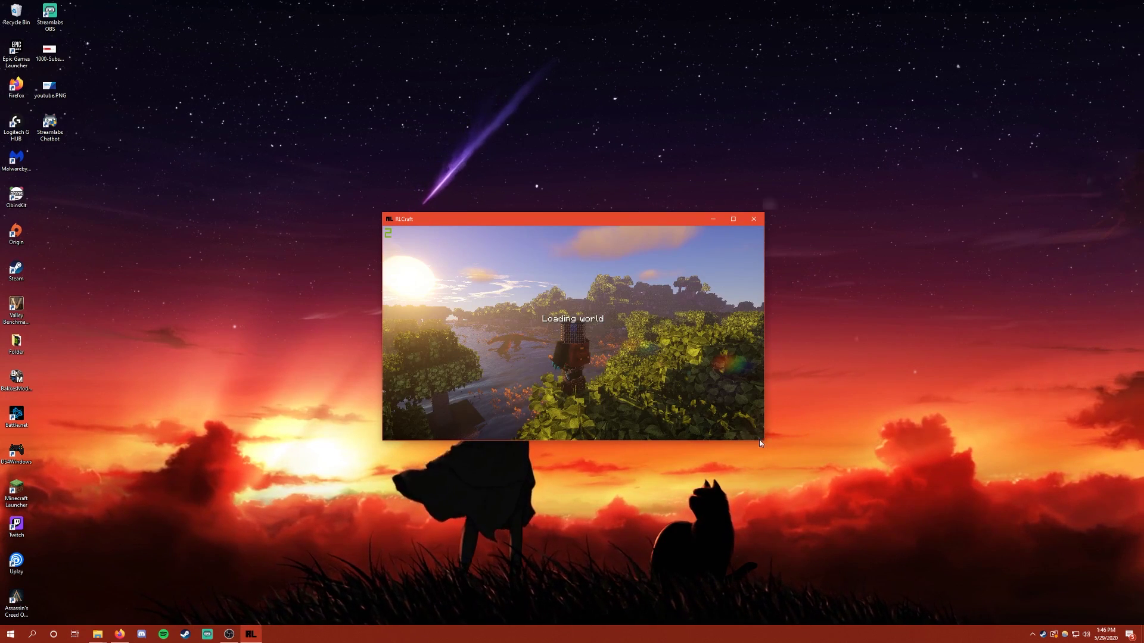
Enlarge the RLCraft game window and move it up toward the middle of the desktop
{"action": "left_click_drag", "start_coordinate": [765, 443], "coordinate": [925, 555]}
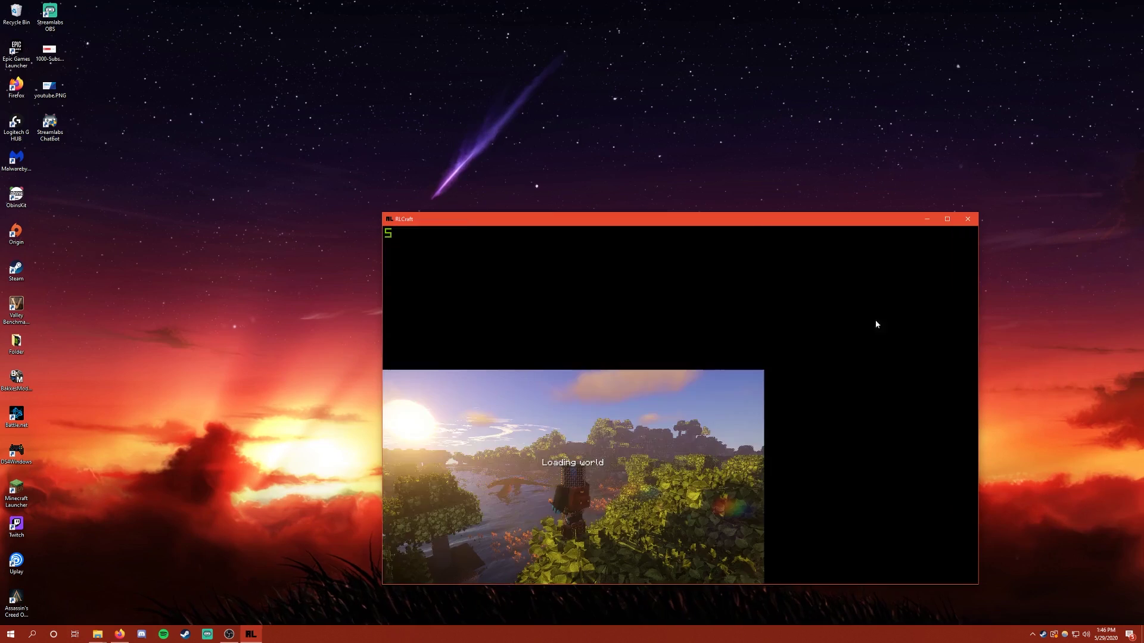
{"action": "left_click_drag", "start_coordinate": [817, 221], "coordinate": [681, 86]}
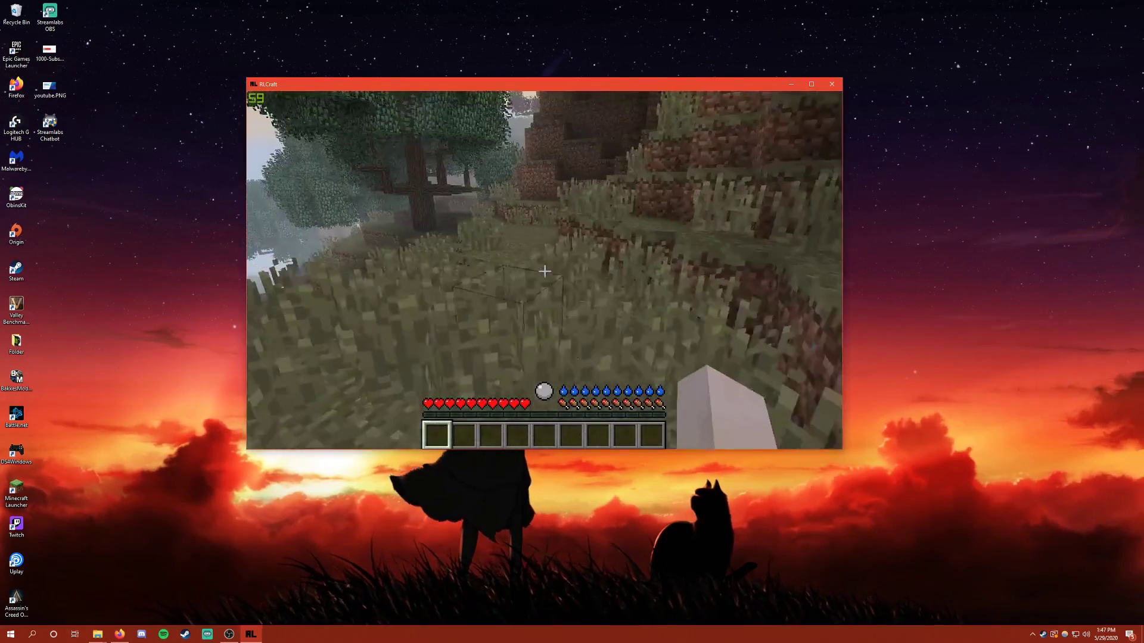
Explore the RLCrafty world on foot, switch to the front-facing third-person view and pause the game
{"action": "key", "text": "w"}
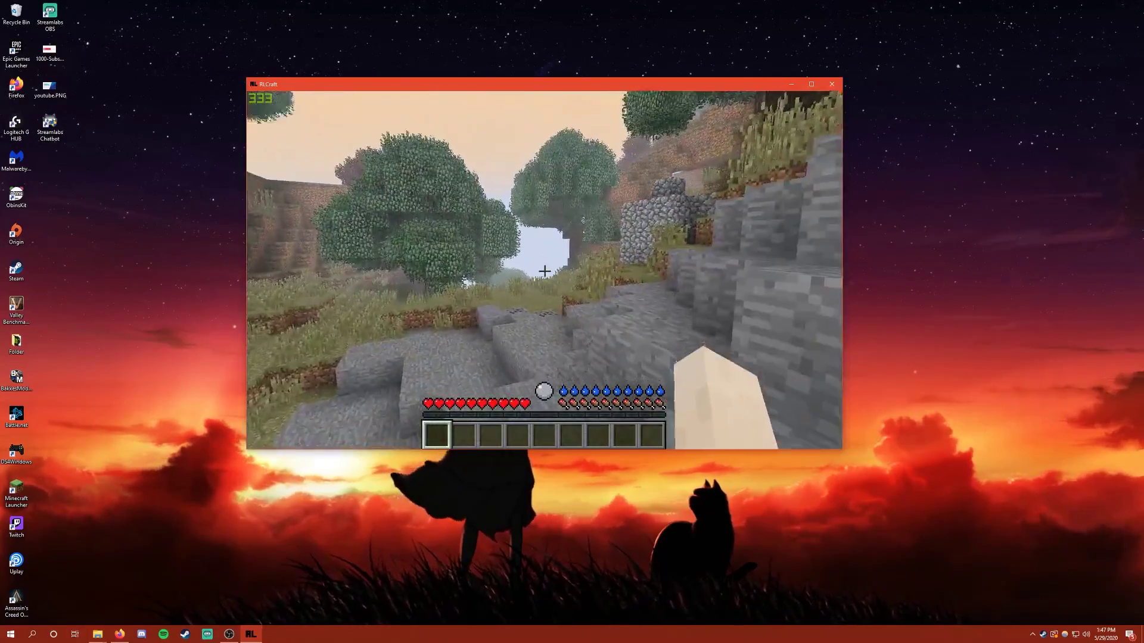
{"action": "key", "text": "F5"}
{"action": "key", "text": "F5"}
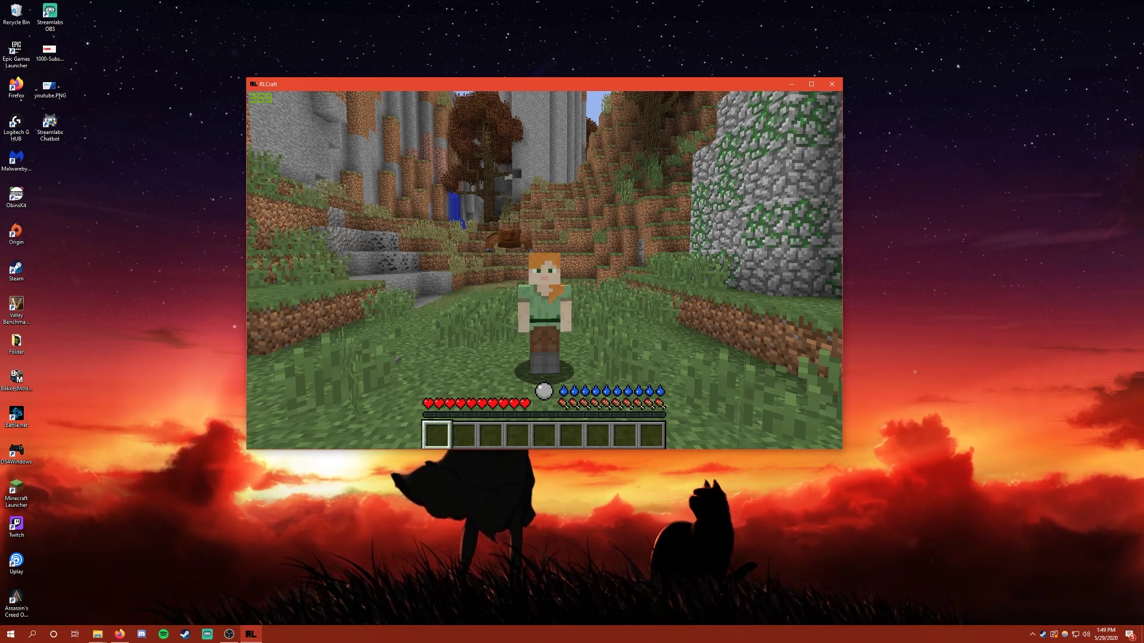
{"action": "key", "text": "Escape"}
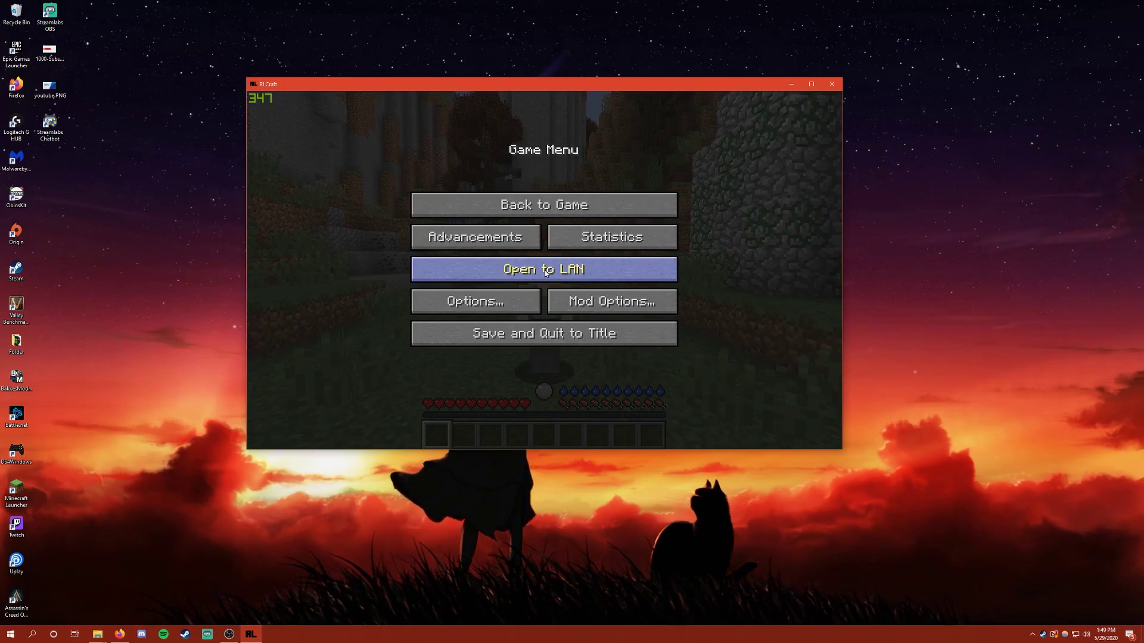